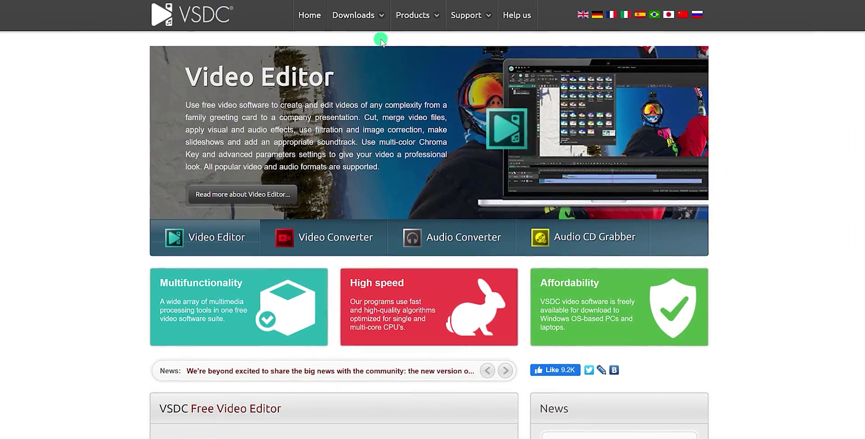
- Go to the VSDC Video Editor download page from the site's Downloads menu
mouse_move(368, 23)
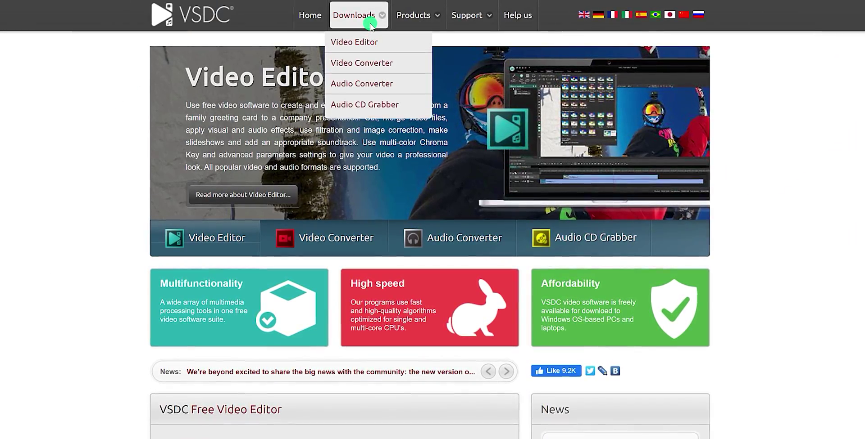
click(377, 47)
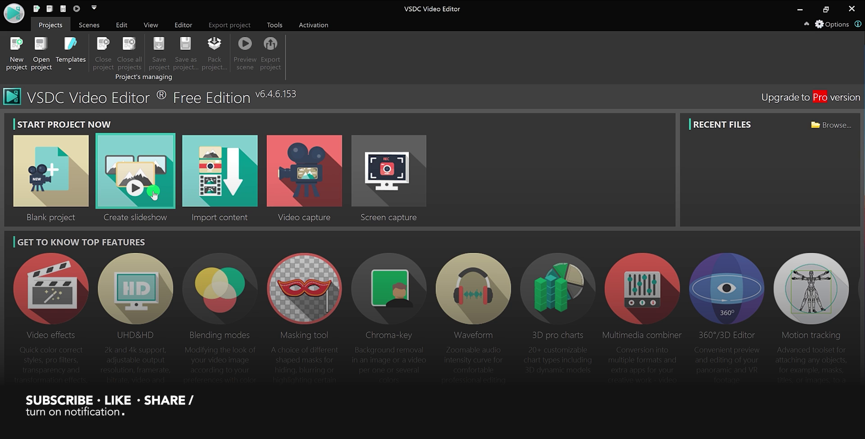
- Create blank project VSDC_Tutorial with Free configuration, Full HD 1920x1080 resolution and 23.976 fps
click(66, 189)
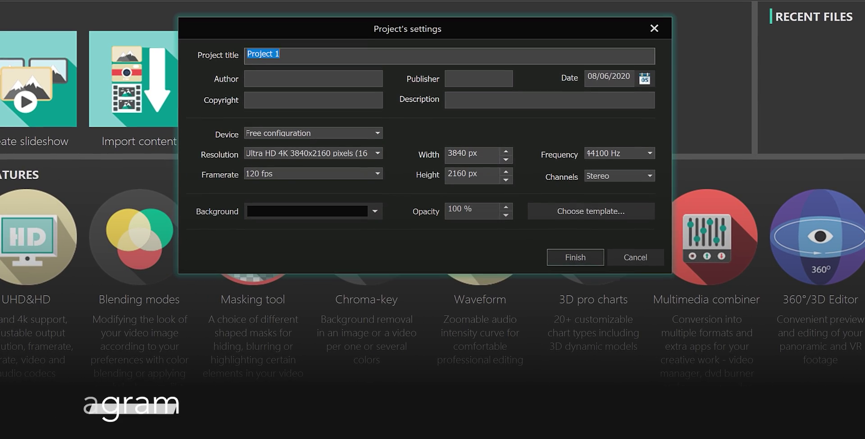
text(VSDC_Tutorial)
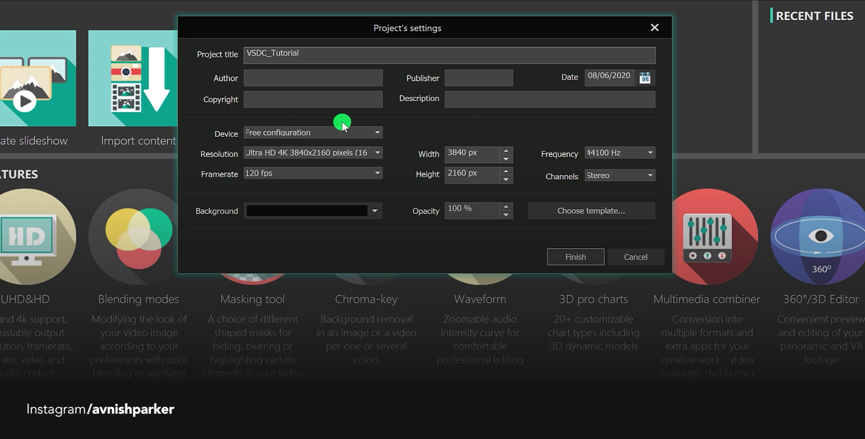
click(340, 135)
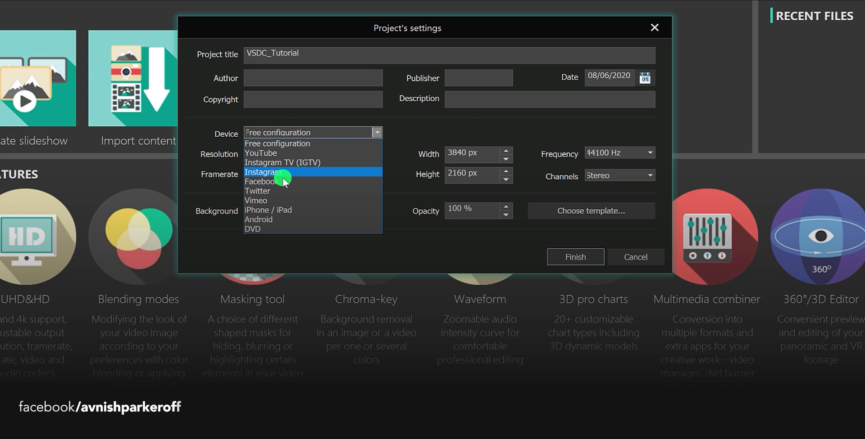
click(279, 144)
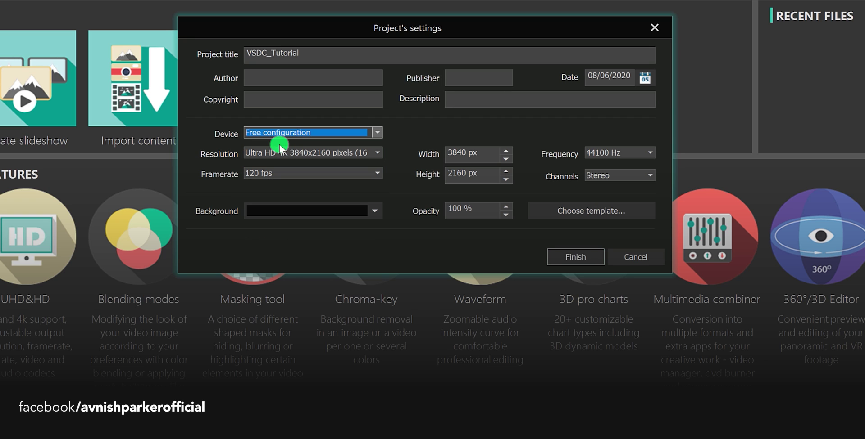
click(351, 155)
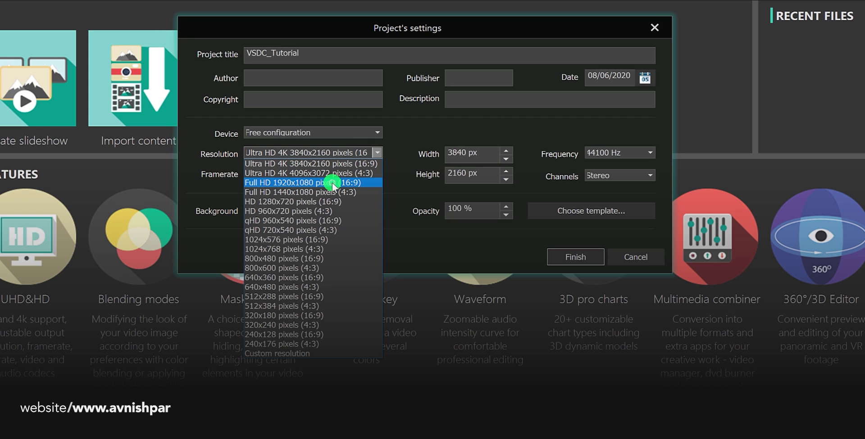
click(333, 183)
click(350, 175)
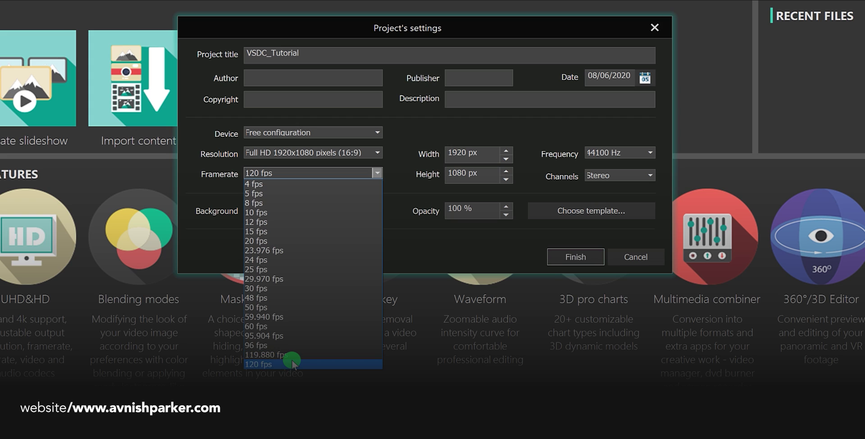
click(287, 250)
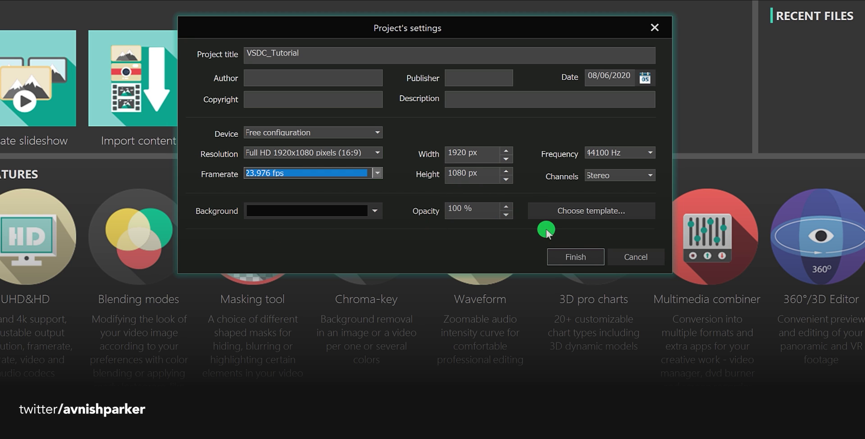
click(572, 255)
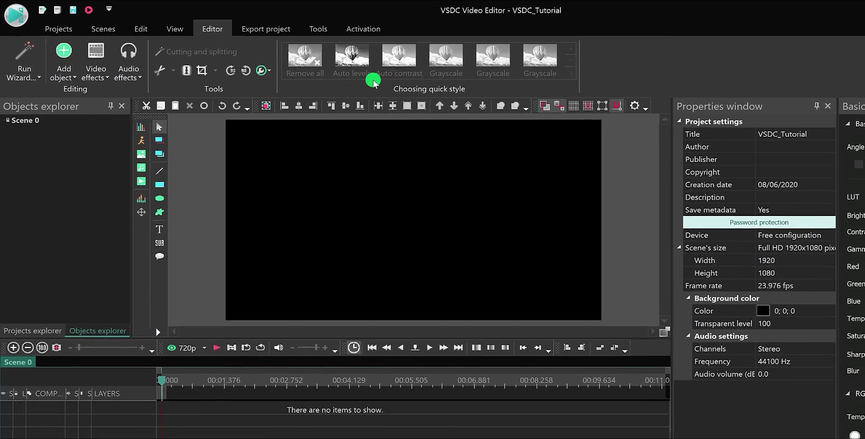
click(28, 285)
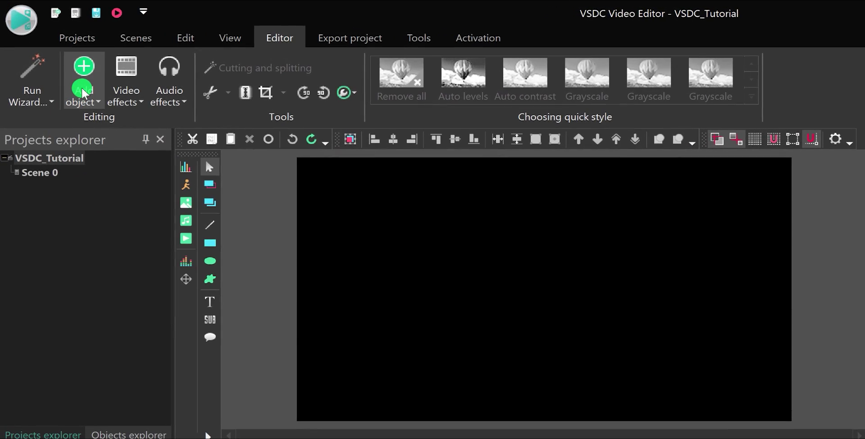
click(72, 79)
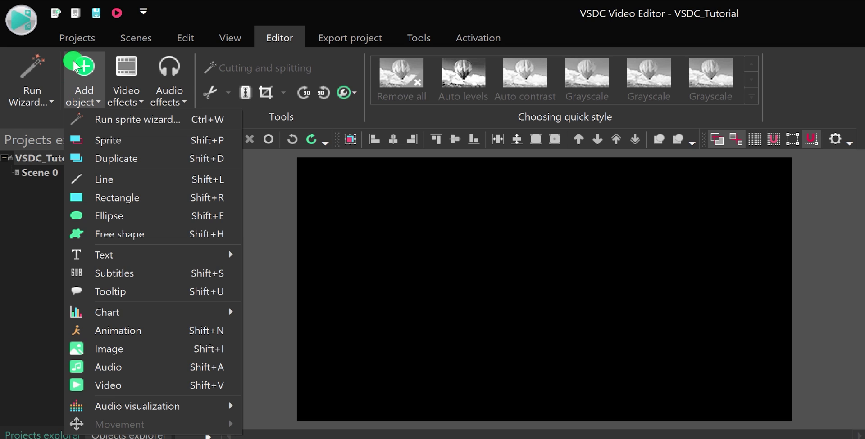
click(75, 38)
click(135, 35)
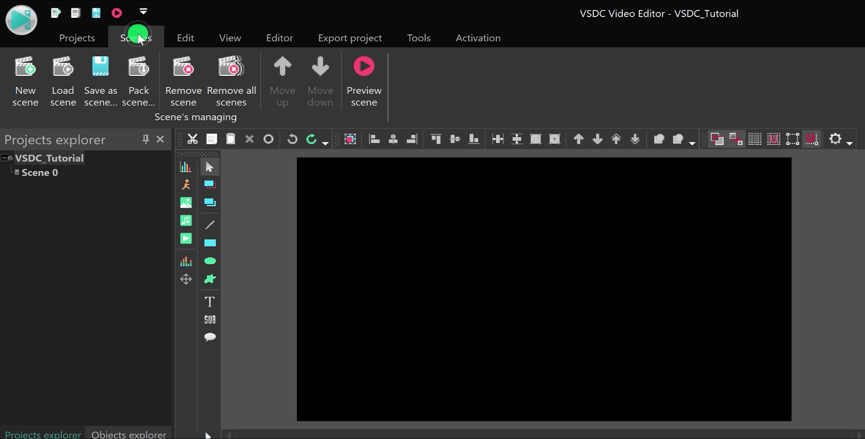
click(200, 36)
click(229, 38)
click(270, 39)
click(332, 38)
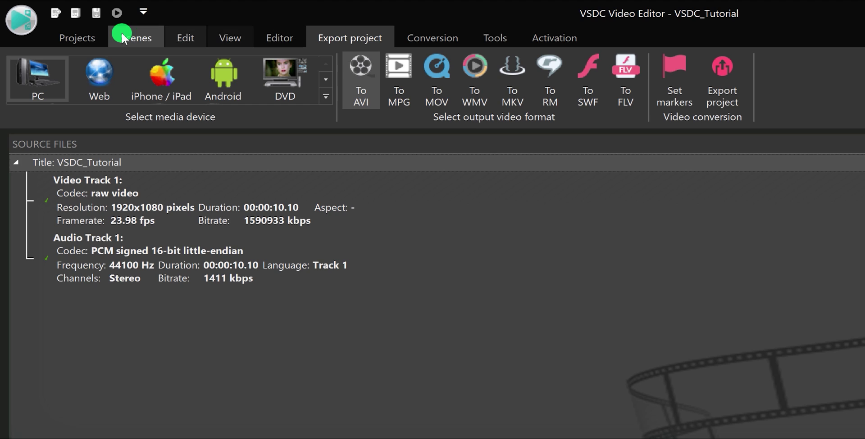
click(182, 39)
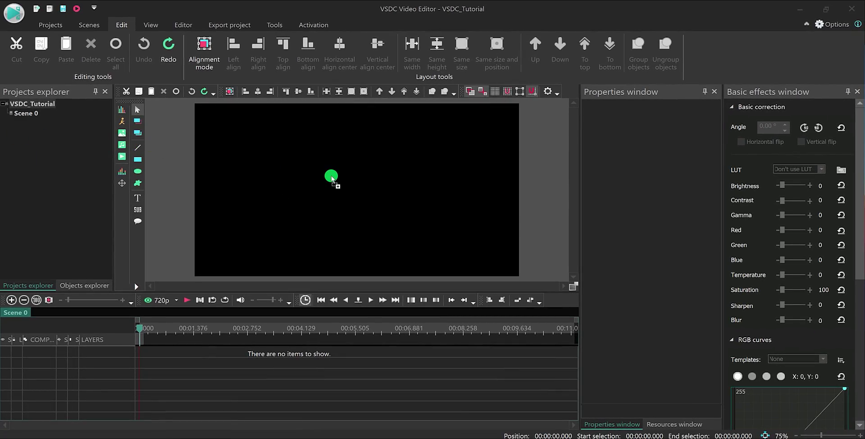
- Add the beach clip 01.mp4 to the scene, try brightness around 48, then reset brightness and contrast to 0
drag(331, 180, 331, 180)
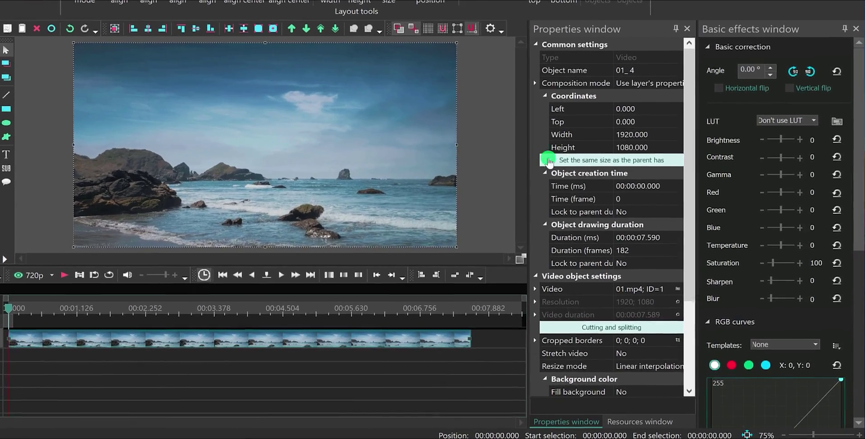
scroll(616, 93, down, 3)
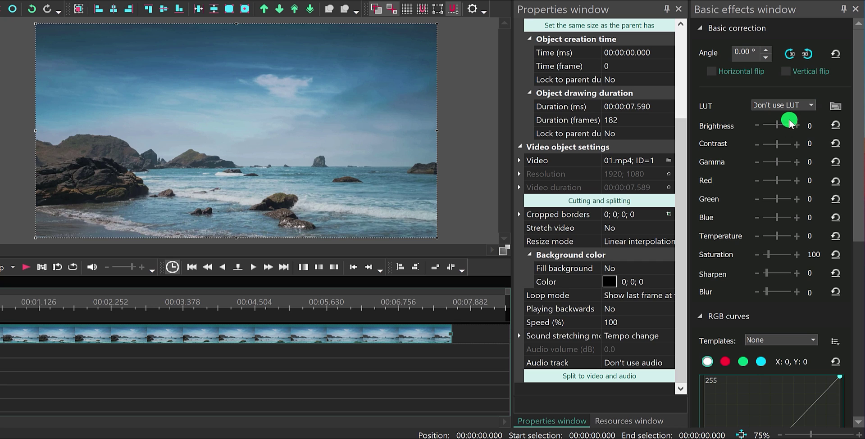
drag(781, 128, 776, 146)
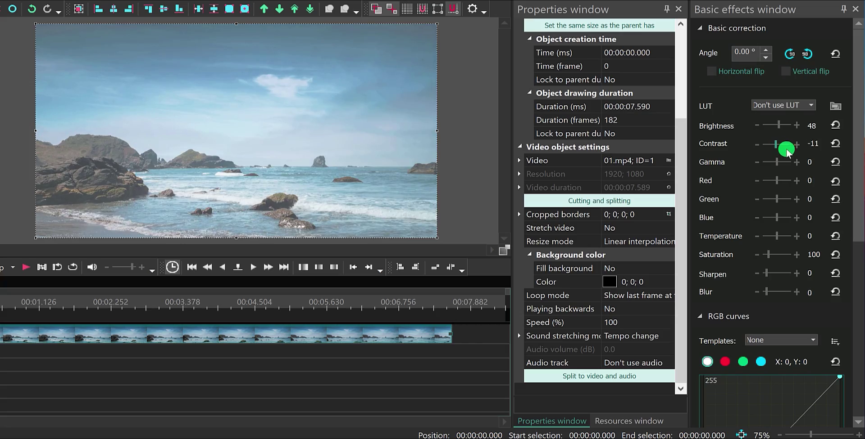
click(833, 148)
click(833, 126)
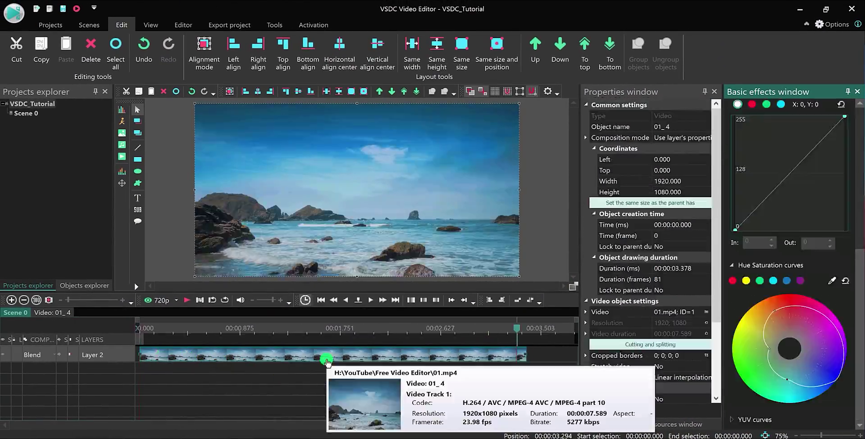
- Choose the H264/AVC Highest Quality export profile and begin editing its profile name
click(229, 26)
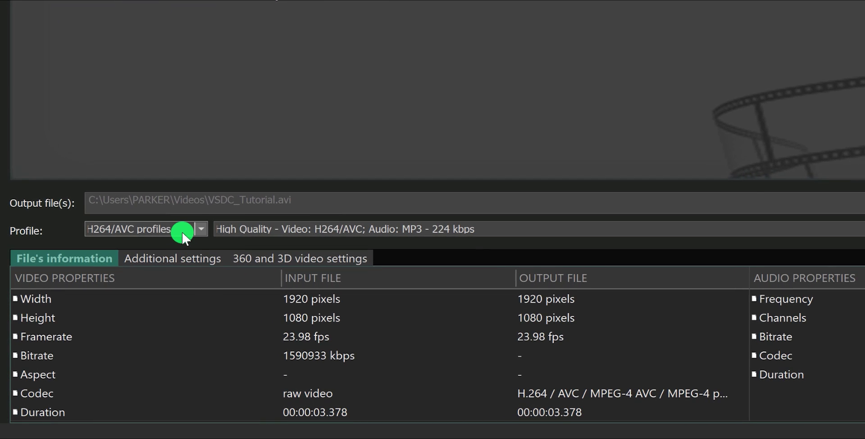
click(183, 231)
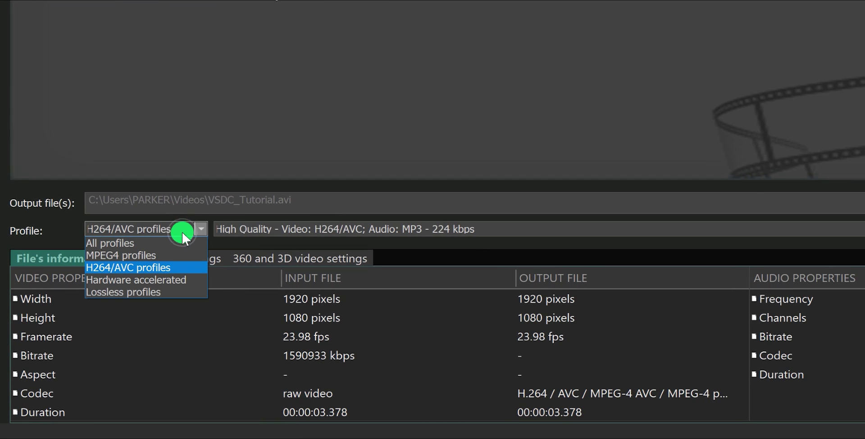
click(182, 268)
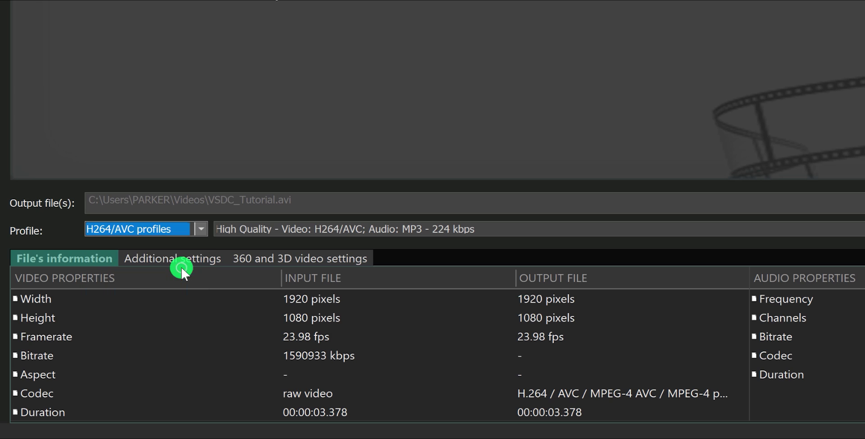
click(451, 232)
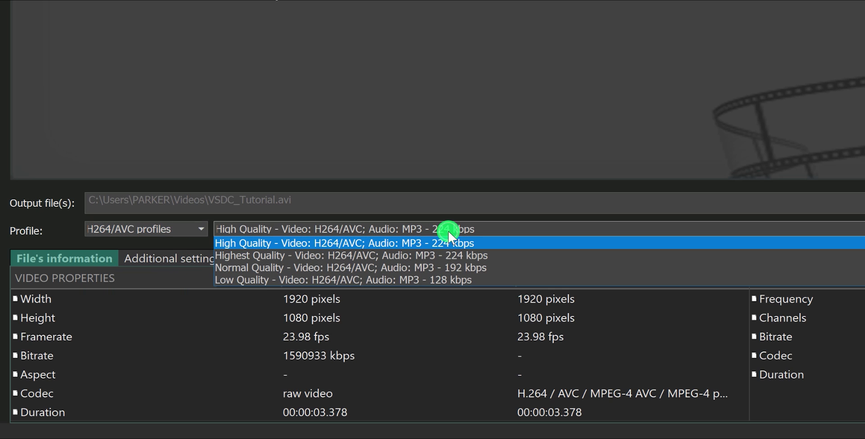
click(505, 260)
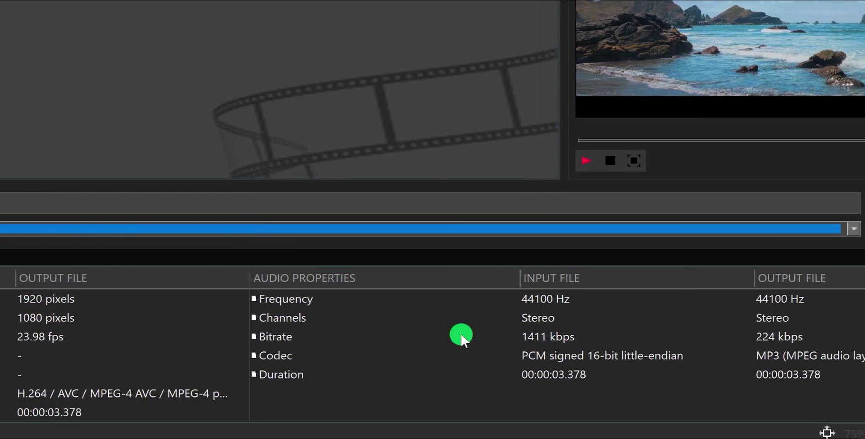
click(768, 240)
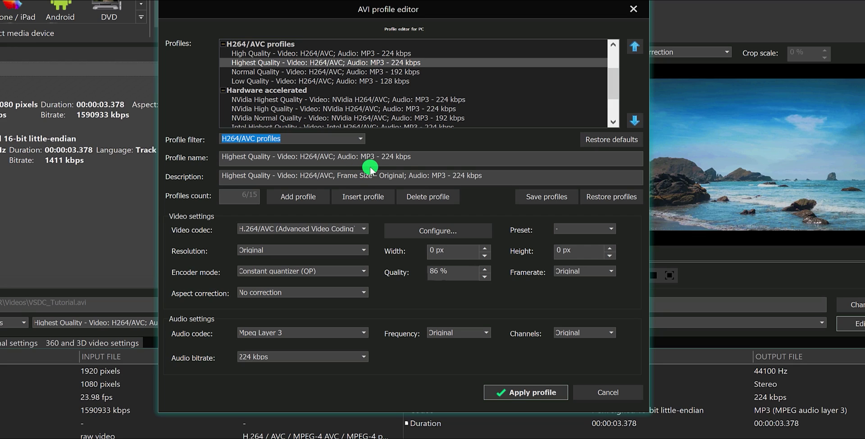
click(388, 161)
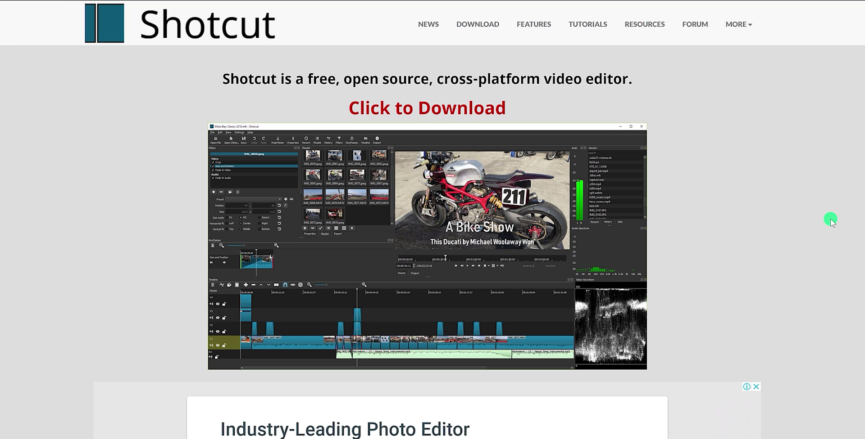
- Go to Shotcut's download page and scroll to the Windows installers for version 20.04.12
click(445, 111)
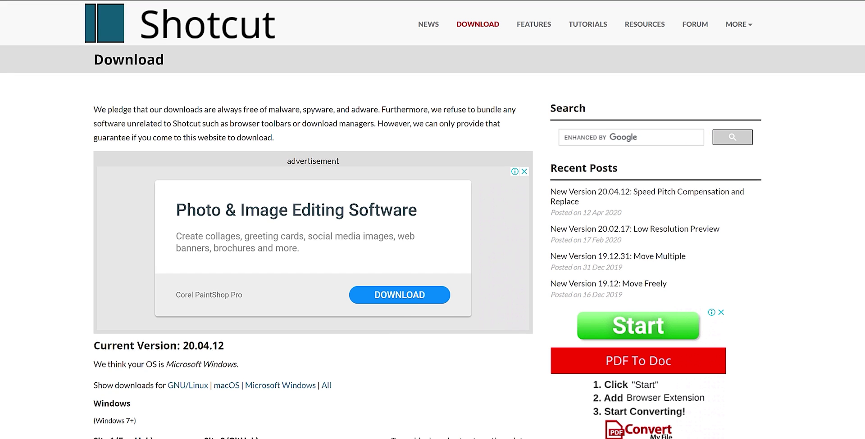
scroll(855, 125, down, 5)
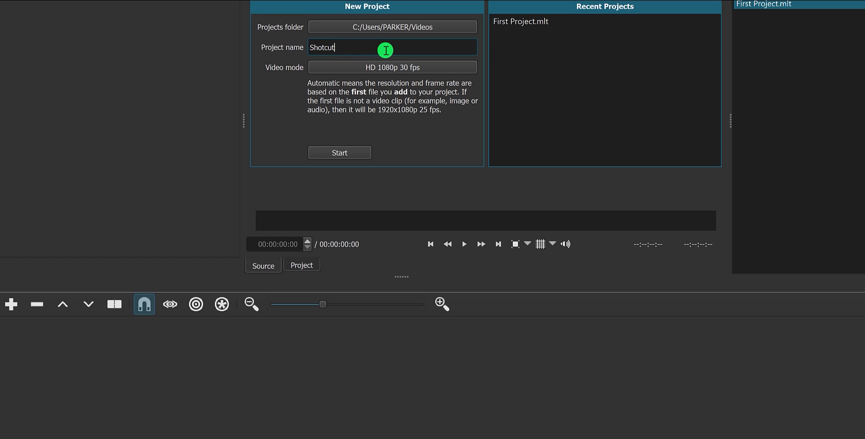
- Choose the HD 1080p 23.98 fps video mode and start the Shotcut project
click(428, 69)
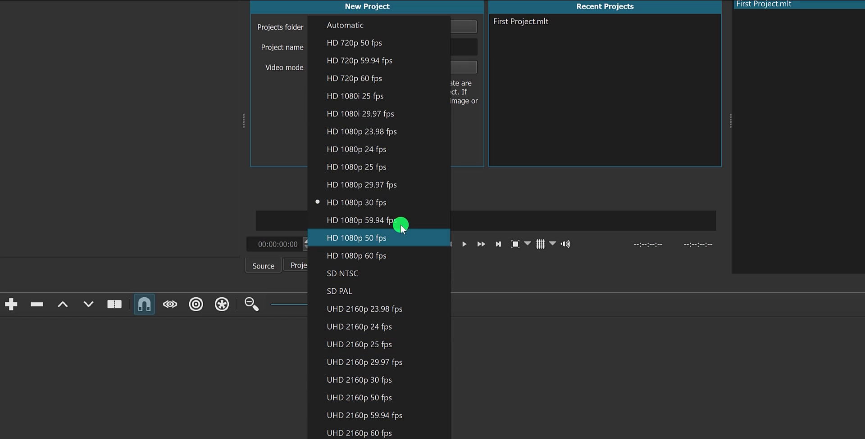
click(383, 134)
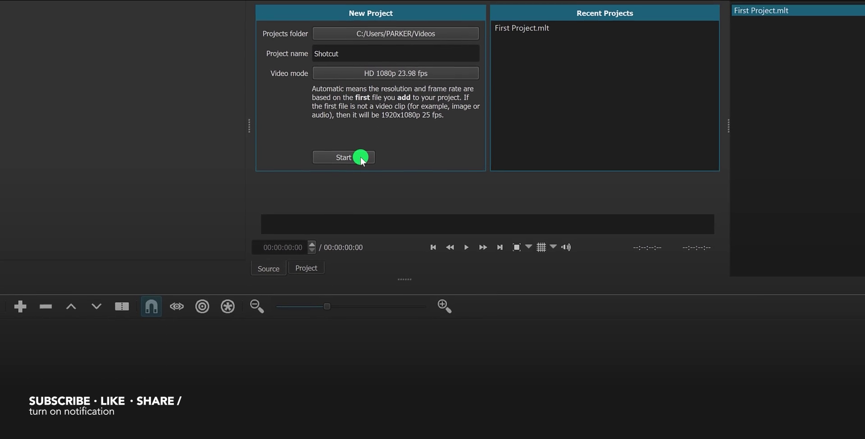
click(361, 158)
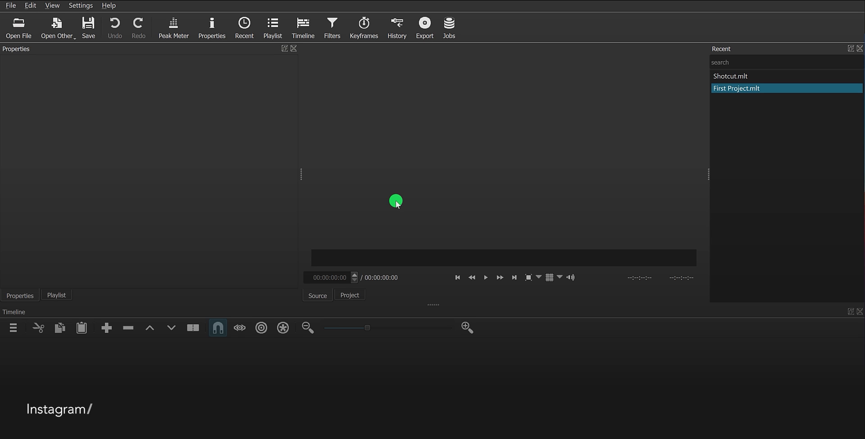
- Import 01, 02 and 03.mp4 into the playlist, preview the clips, and drag 01.mp4 toward the timeline
drag(77, 139, 145, 135)
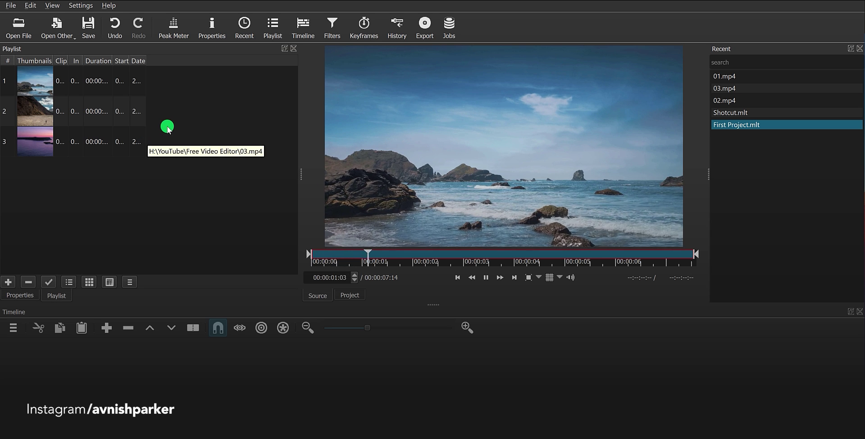
click(92, 86)
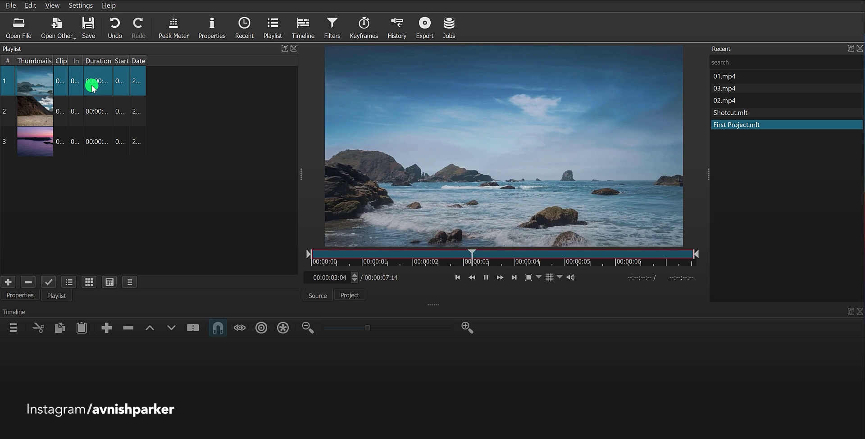
click(29, 108)
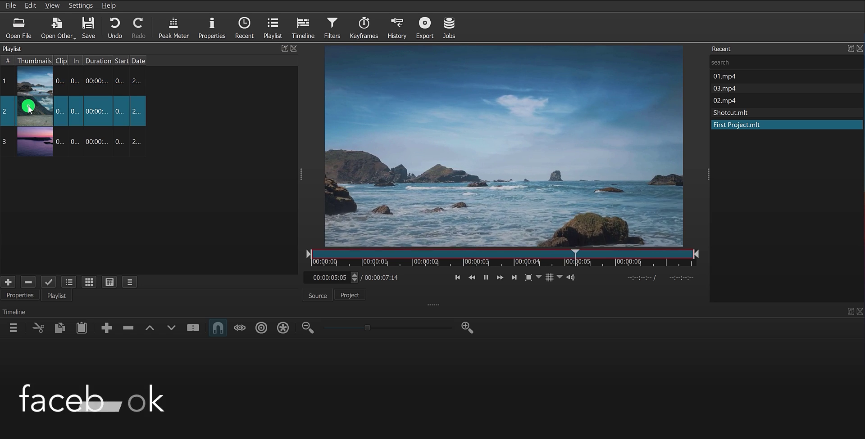
double_click(28, 108)
double_click(38, 144)
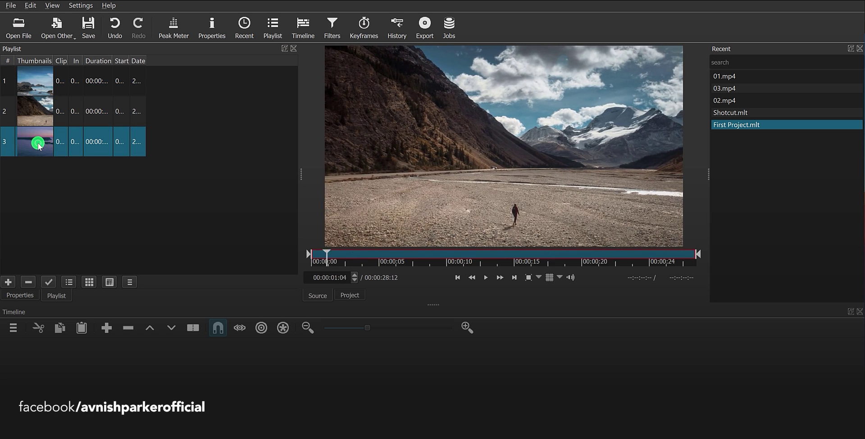
drag(32, 82, 107, 375)
- Place 01.mp4 on track V1, open the Filters panel and select the 02.mp4 clip
mouse_move(126, 350)
mouse_down()
mouse_move(114, 351)
mouse_move(136, 355)
mouse_up()
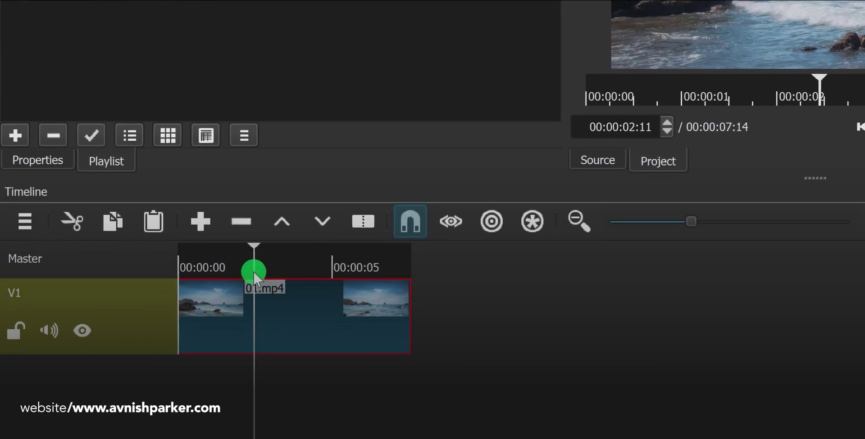
click(257, 320)
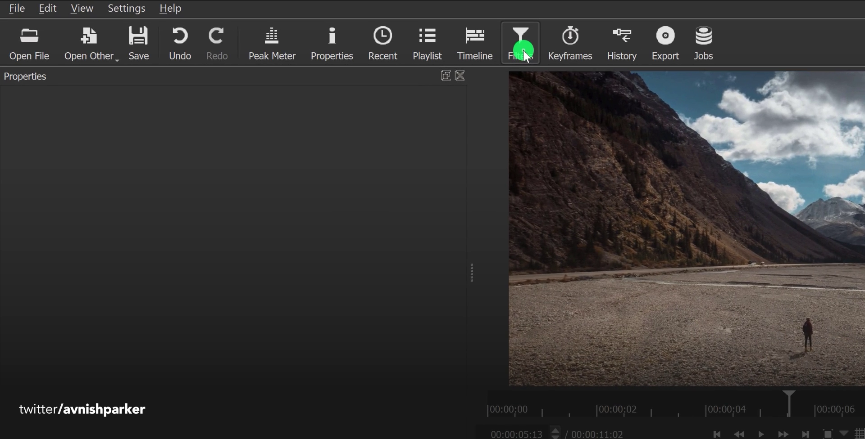
click(435, 44)
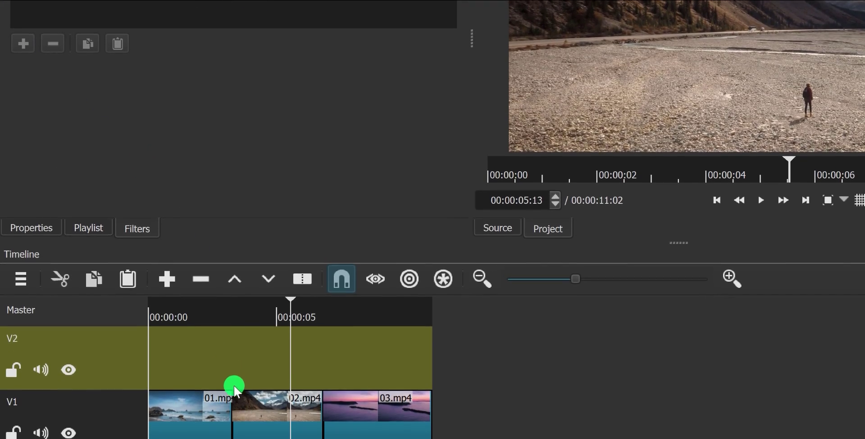
click(247, 417)
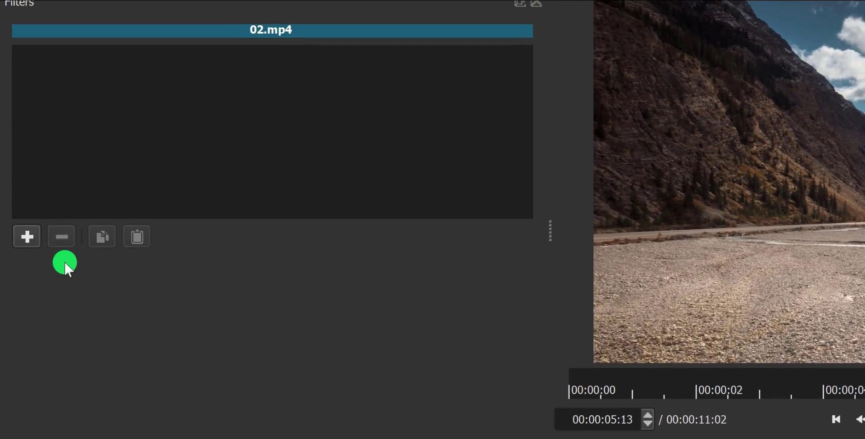
- Add a Size and Position video filter to 02.mp4, set to 2160x1215 at -178, -98
click(27, 238)
scroll(38, 243, down, 3)
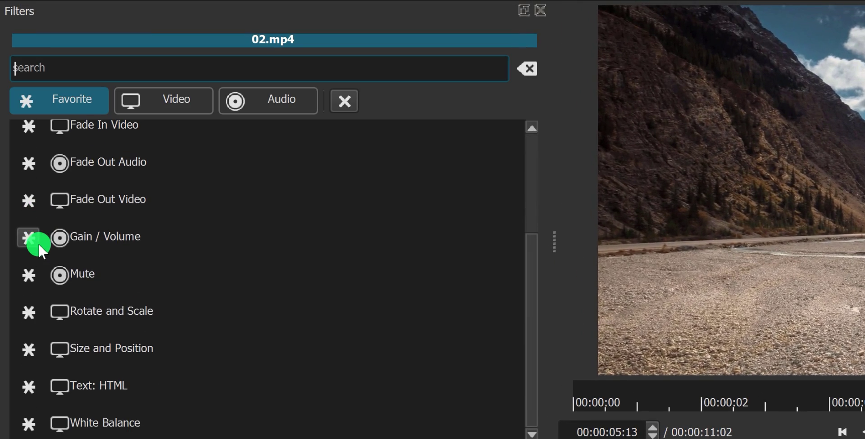
click(216, 233)
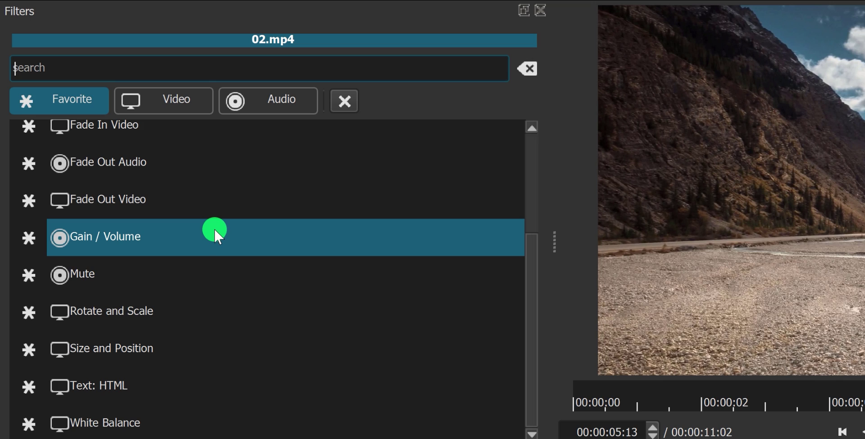
click(180, 98)
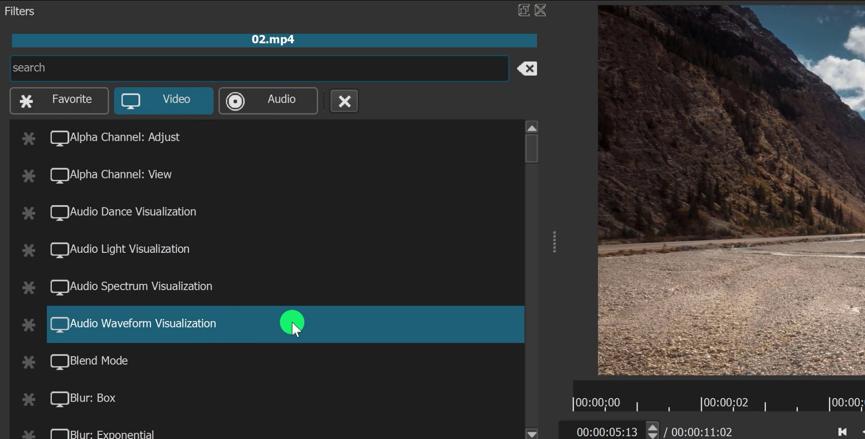
drag(532, 145, 517, 201)
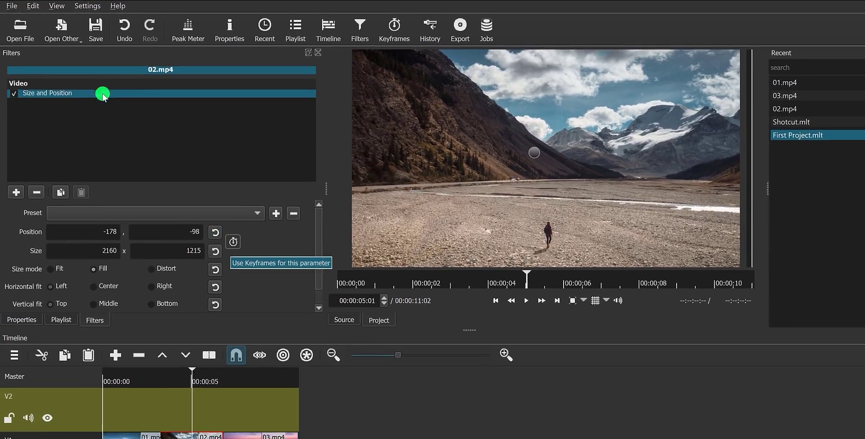
- Open File > Export Video and scroll through the Presets list in the Export panel
click(12, 6)
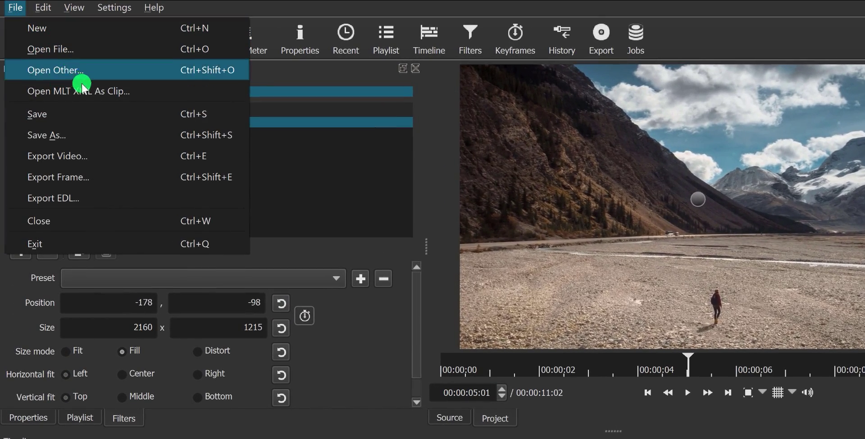
click(111, 153)
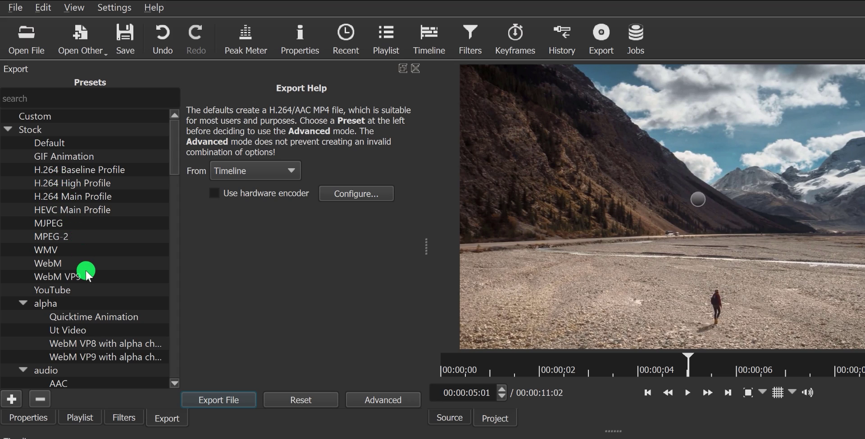
scroll(88, 275, down, 5)
scroll(88, 272, up, 2)
mouse_move(104, 197)
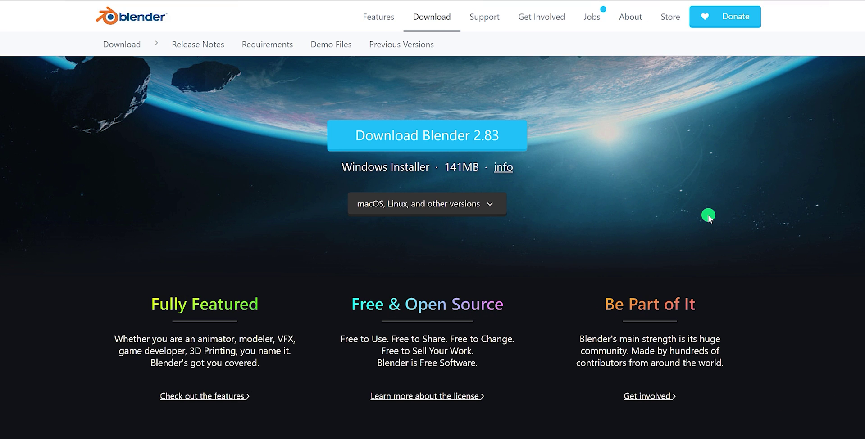
- Glance at the other-OS versions list, close it, and download the Blender 2.83 Windows installer
click(497, 206)
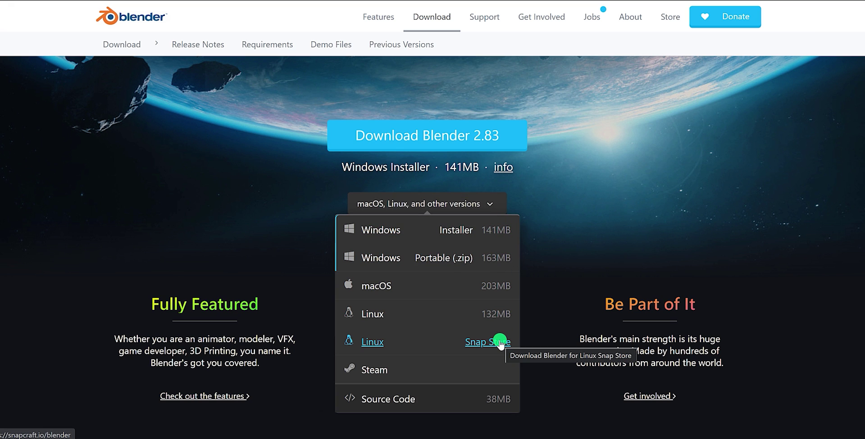
click(497, 188)
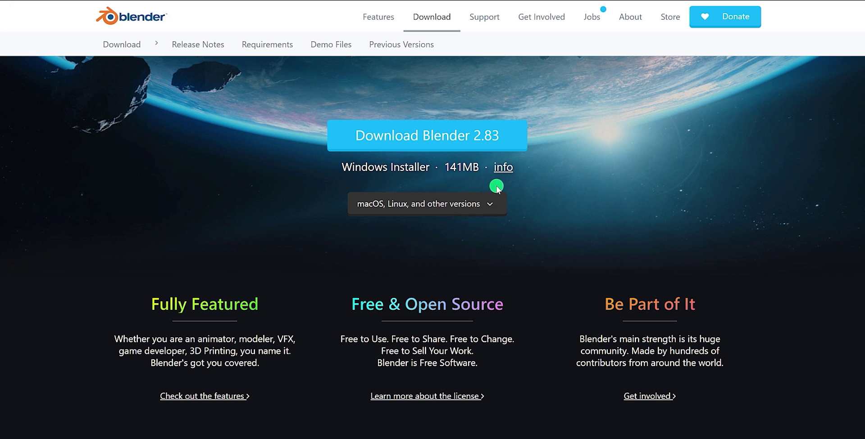
click(492, 149)
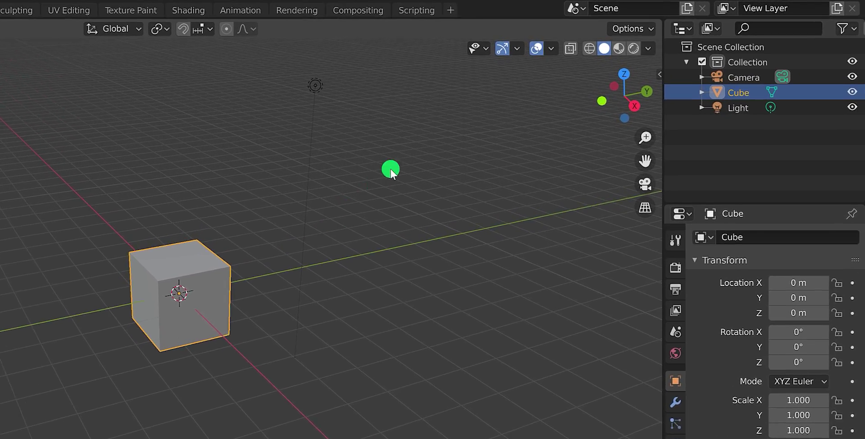
- Create a new Blender file from the Video Editing template, with a 1920x1080, 24 fps sequencer
click(450, 10)
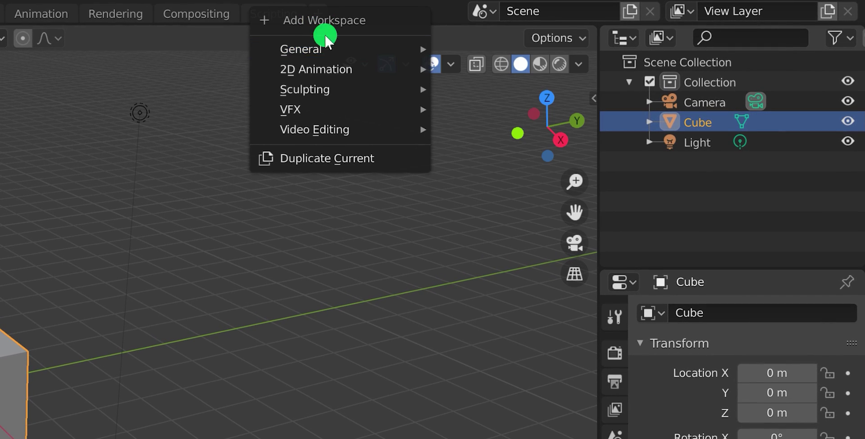
mouse_move(339, 134)
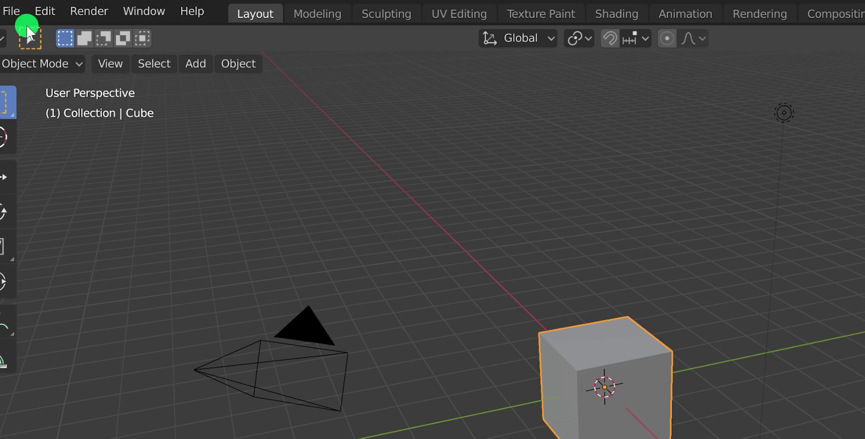
click(13, 13)
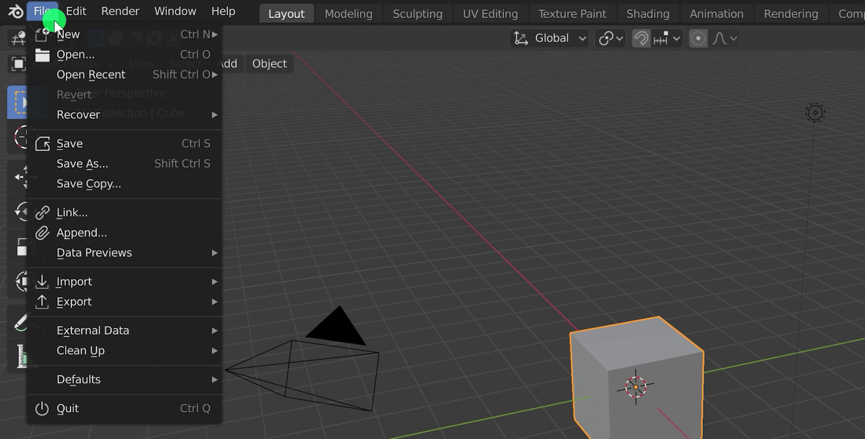
mouse_move(103, 43)
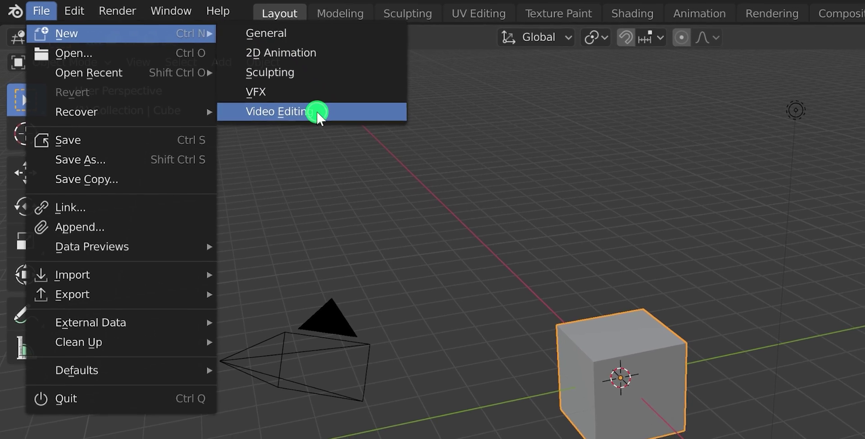
click(325, 119)
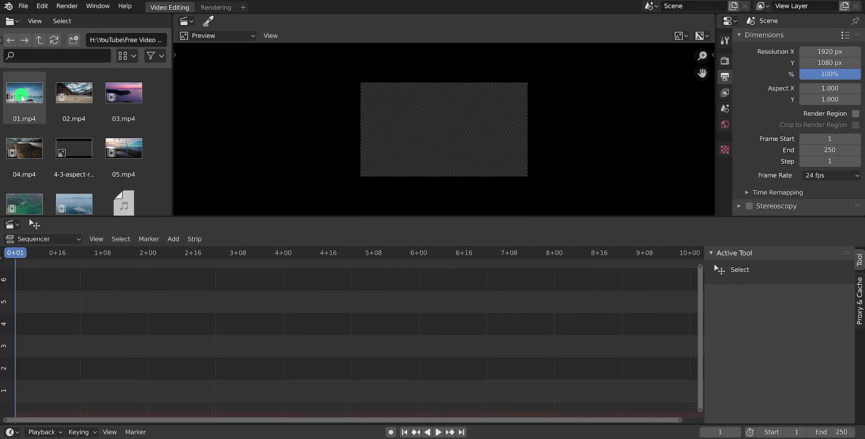
- Add 01.mp4 to the sequencer as a strip and trim it to end near 2+05
drag(21, 98, 29, 353)
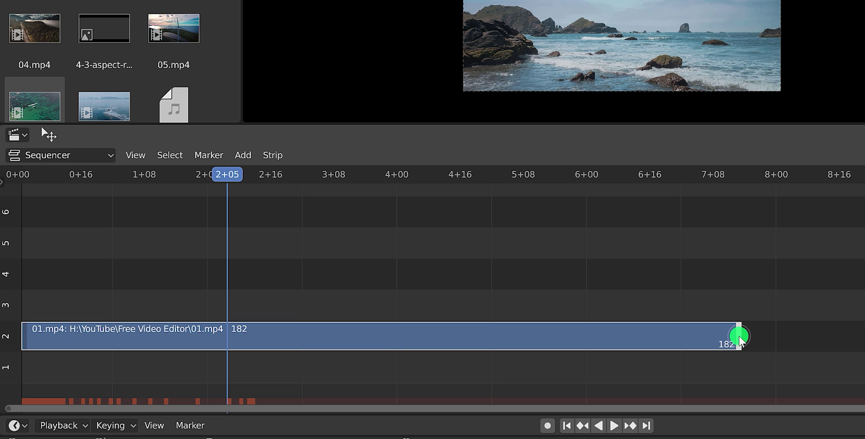
drag(738, 338, 232, 339)
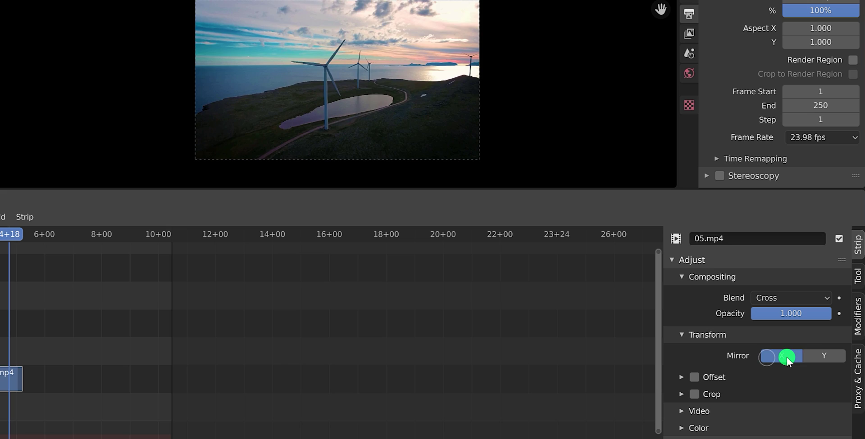
click(821, 356)
click(821, 356)
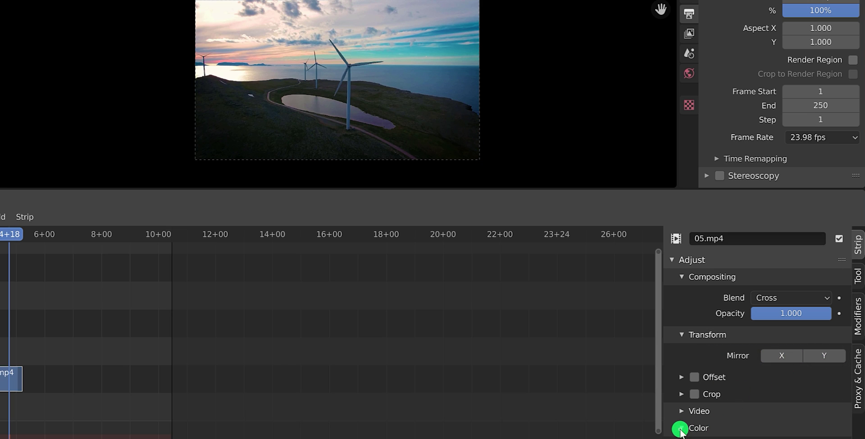
- Move the audio strip down to channel 1 and bring up the Render menu
scroll(719, 407, down, 3)
scroll(719, 406, up, 3)
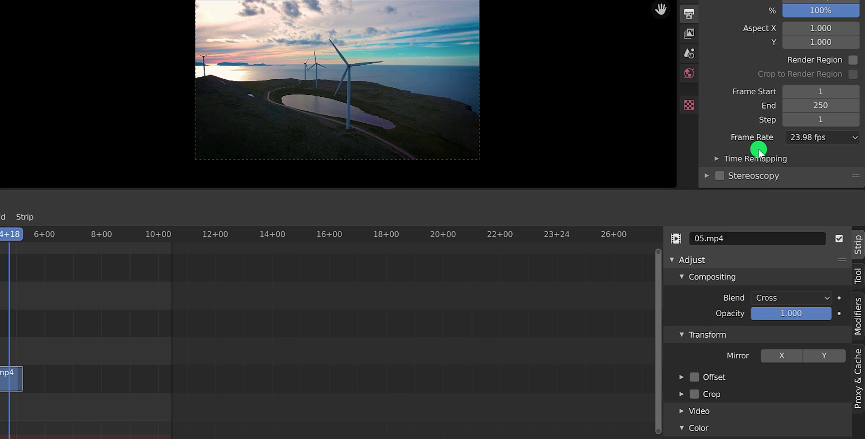
scroll(756, 144, down, 3)
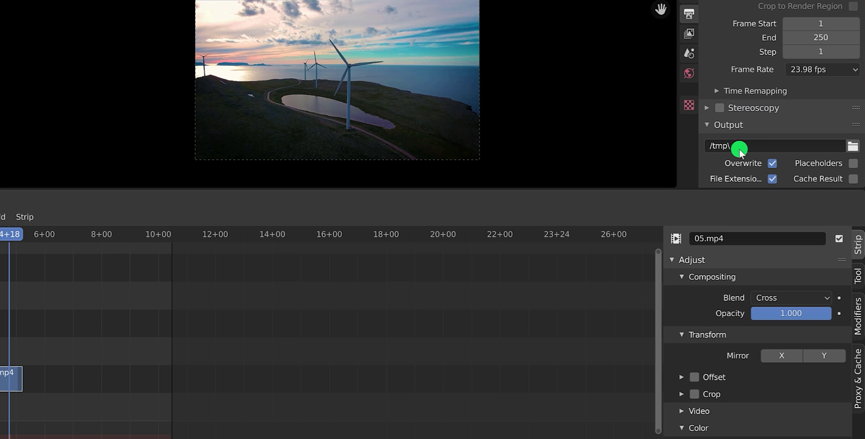
scroll(739, 148, down, 4)
scroll(732, 153, down, 1)
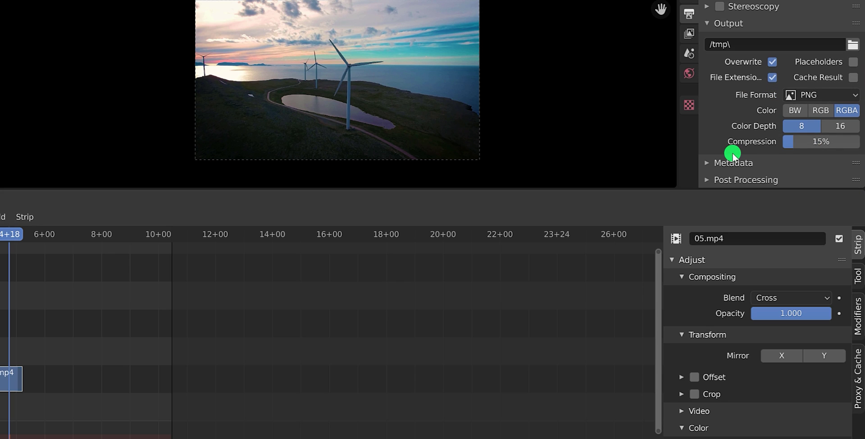
drag(205, 346, 103, 398)
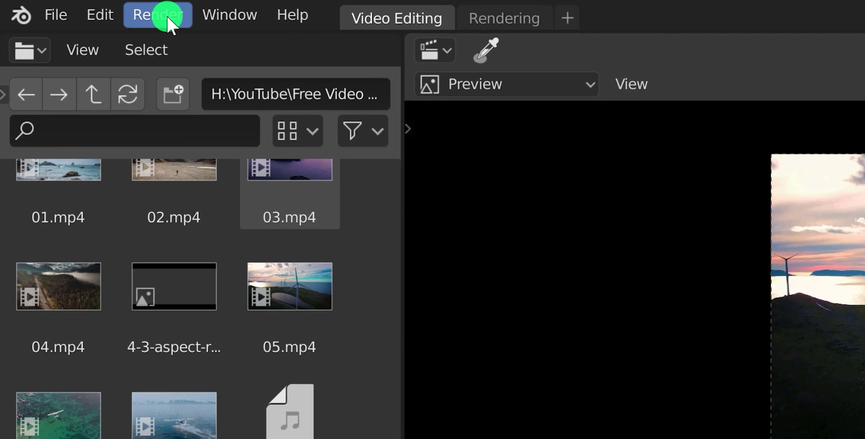
click(135, 17)
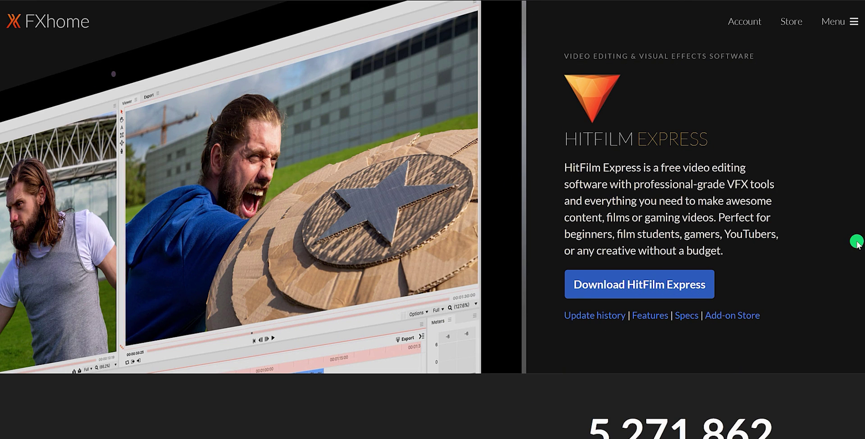
- Go to the HitFilm Express download page and set the pay-what-you-want price to 0 USD
click(678, 287)
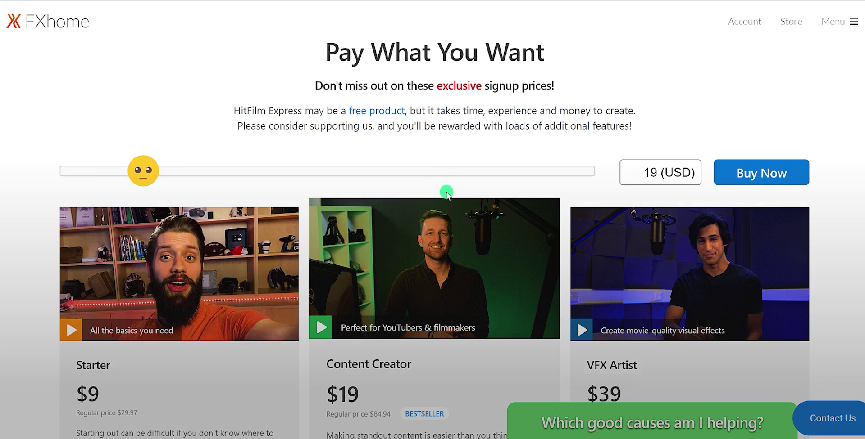
drag(197, 172, 72, 178)
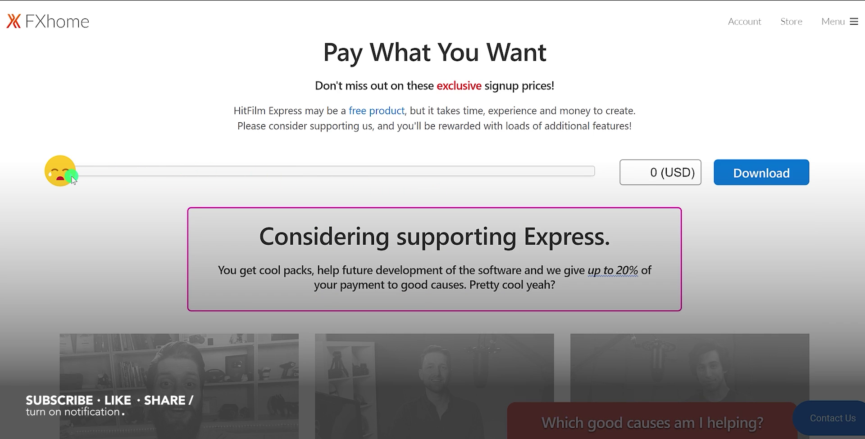
drag(70, 177, 602, 183)
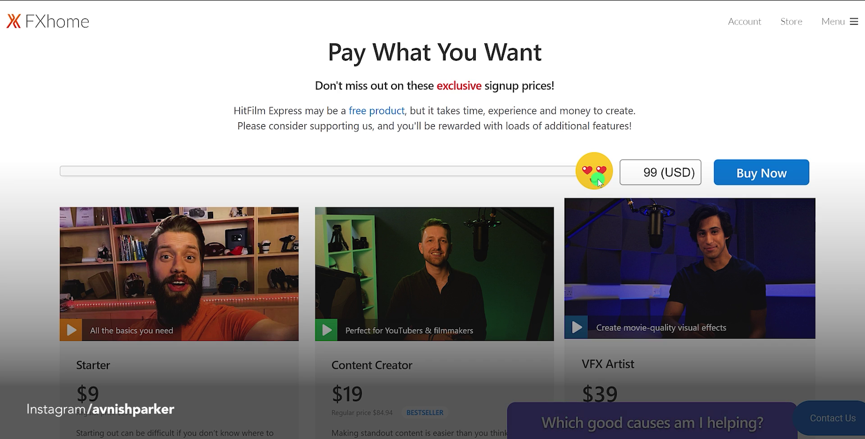
drag(598, 181, 68, 178)
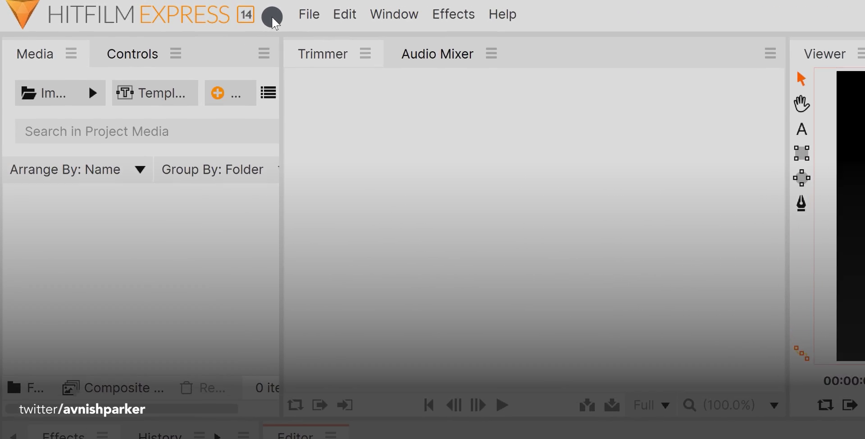
- Open HitFilm Express's File menu
click(302, 16)
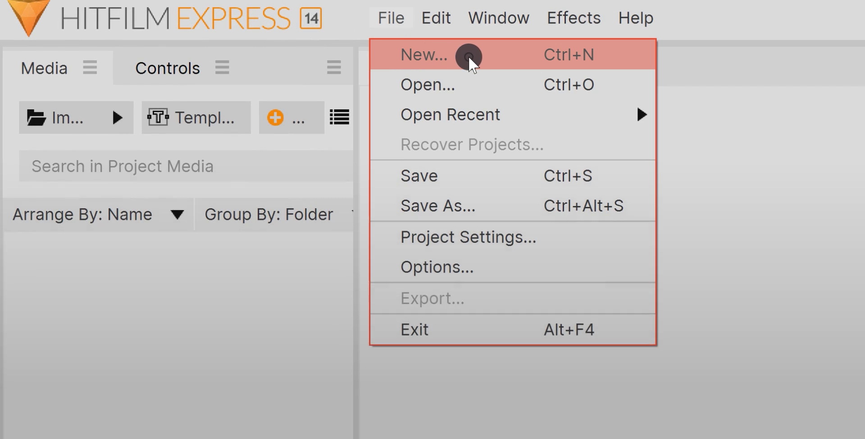
- Begin a new project and choose the 1080p Full HD @ 23.976 fps template
click(468, 56)
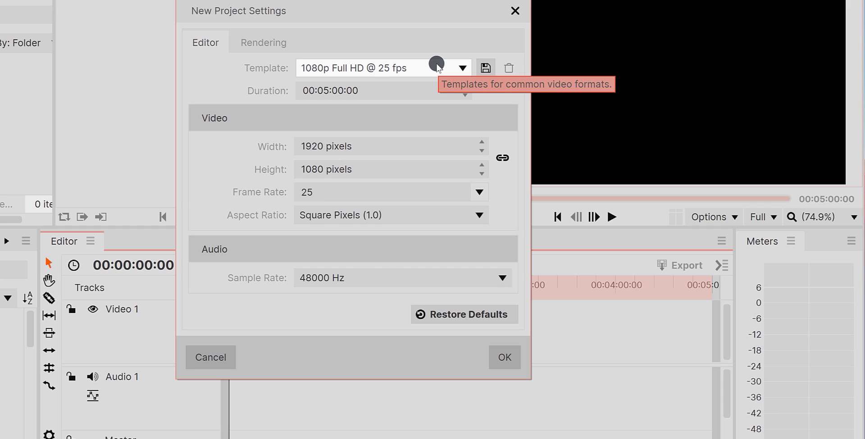
click(437, 66)
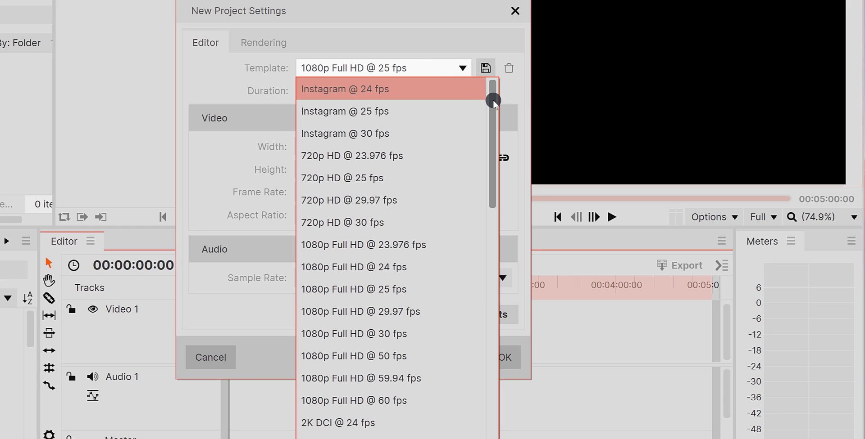
drag(493, 103, 491, 391)
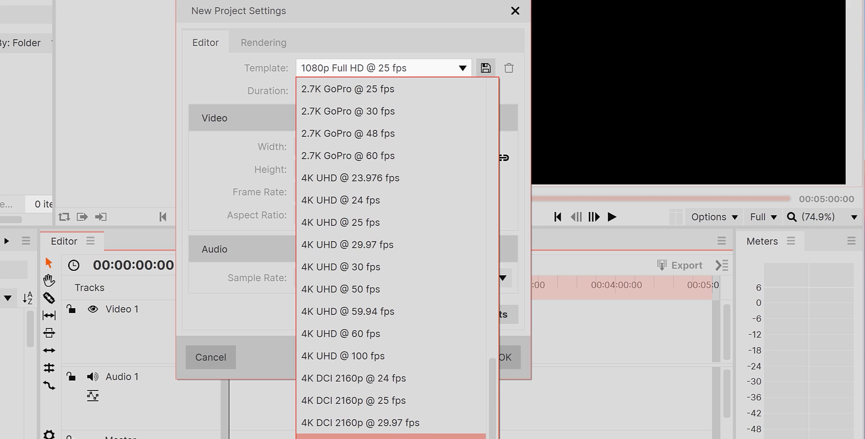
click(387, 437)
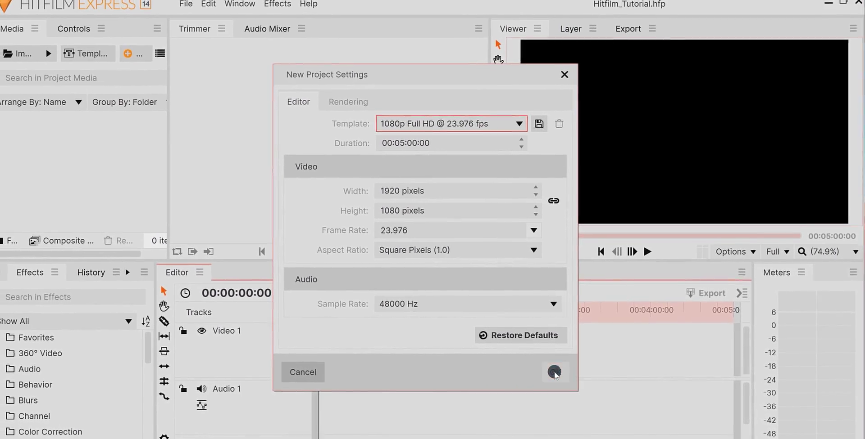
- Confirm the new project, import the eight video clips, and place 02.mp4 on Video 1
click(555, 373)
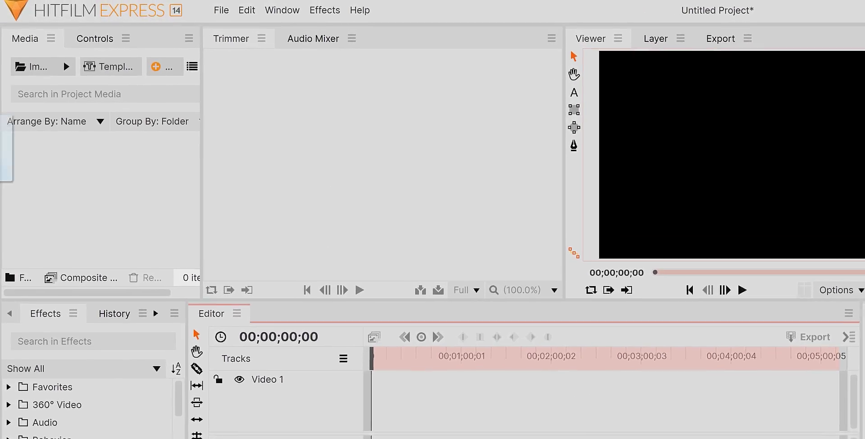
drag(0, 176, 103, 201)
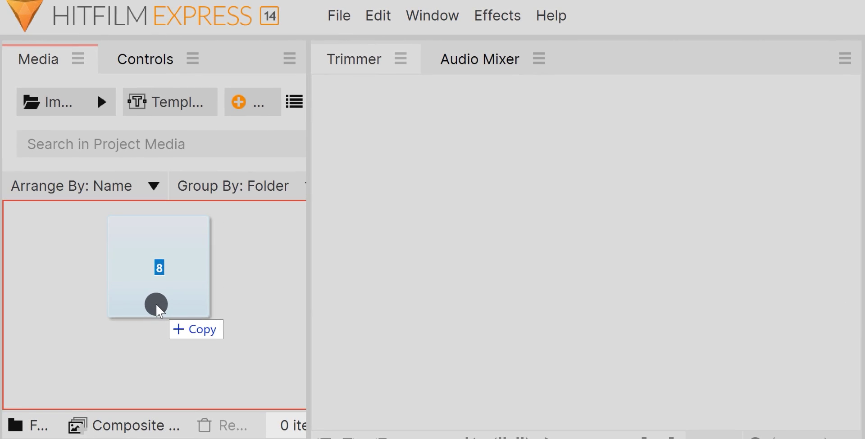
drag(157, 305, 156, 303)
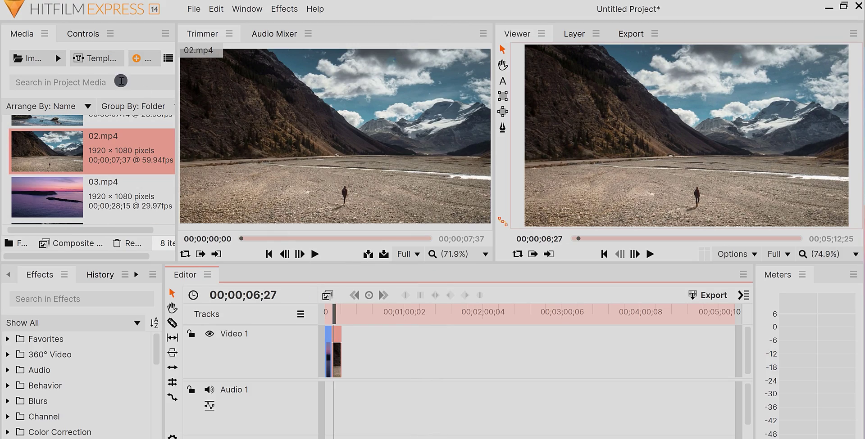
click(77, 34)
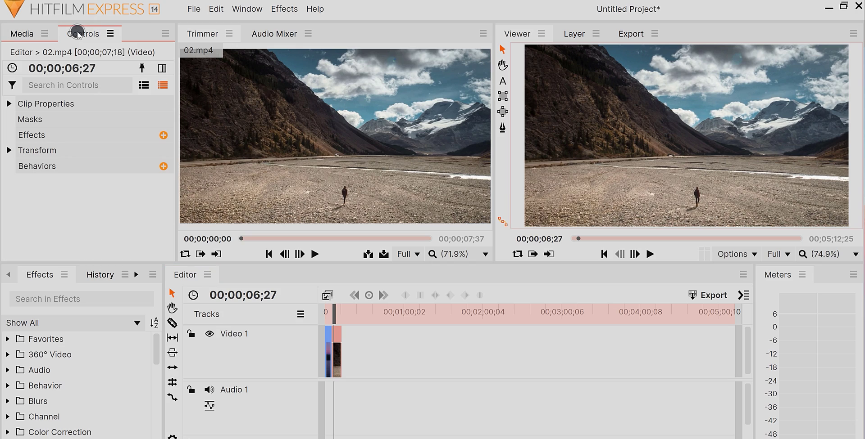
- Scale the 02.mp4 clip to 140% and shift its vertical position to 223
click(11, 104)
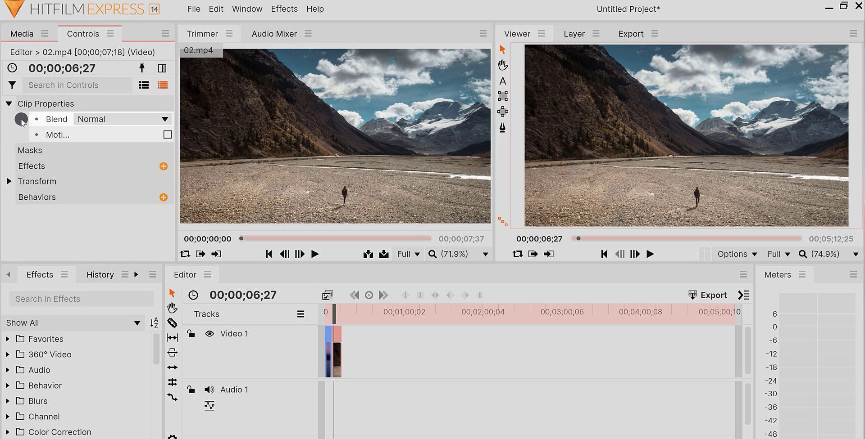
click(39, 135)
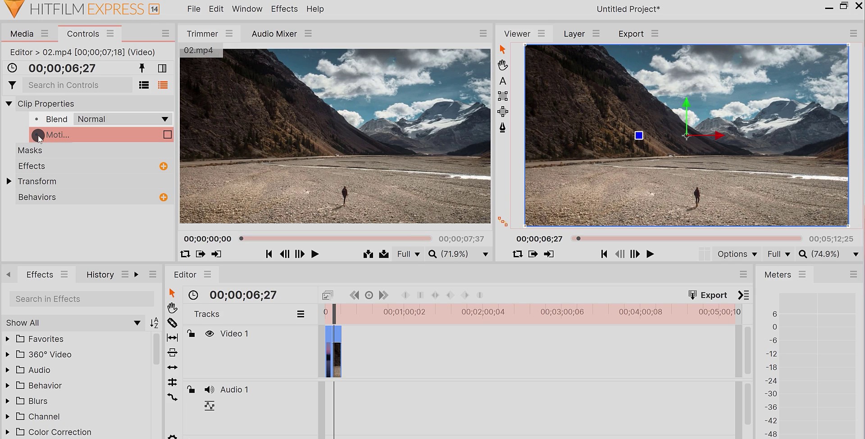
click(19, 183)
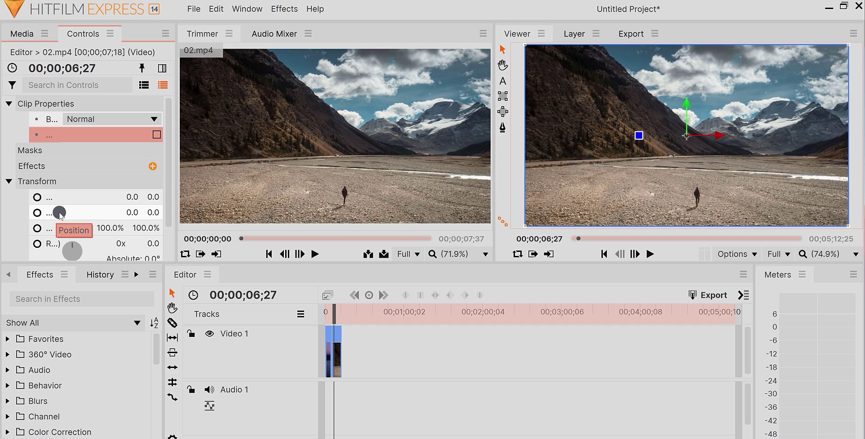
drag(154, 213, 149, 194)
drag(112, 227, 149, 210)
drag(157, 345, 148, 375)
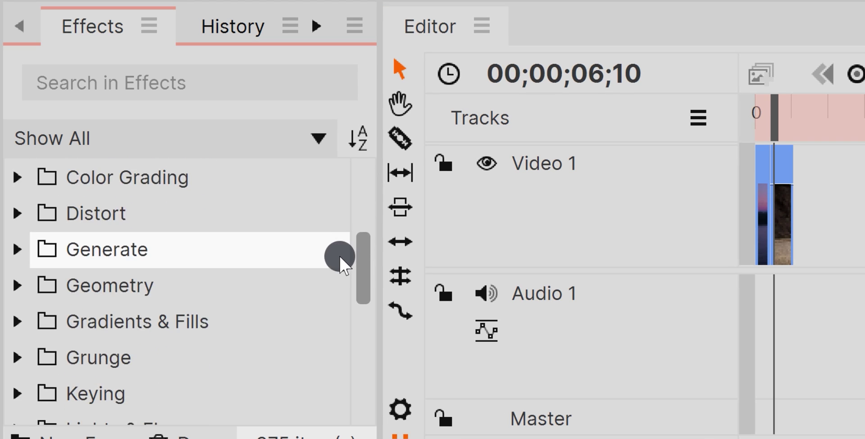
- Expand and browse the Keying effects category, then switch to exporting the project
scroll(340, 258, down, 3)
click(18, 299)
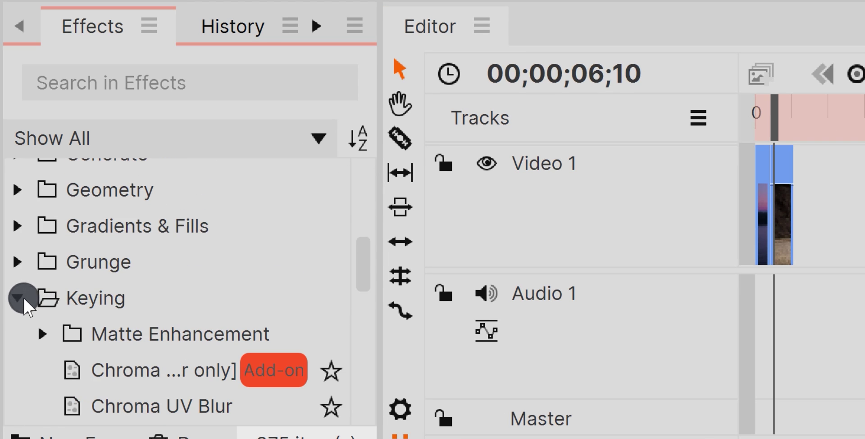
scroll(152, 317, down, 3)
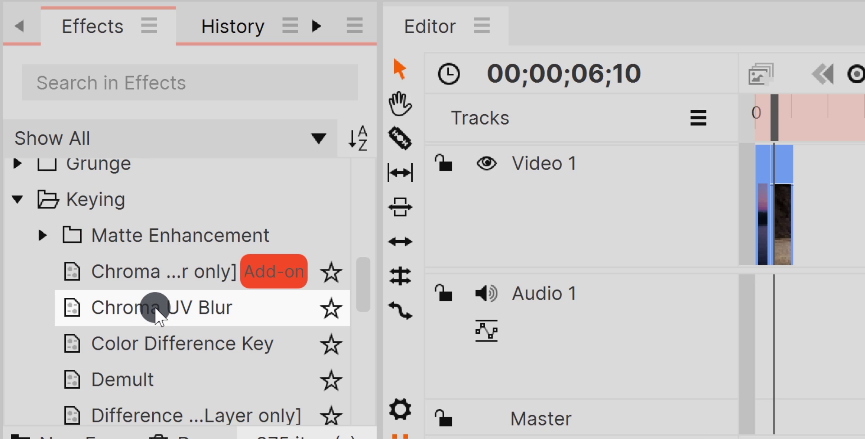
mouse_move(266, 275)
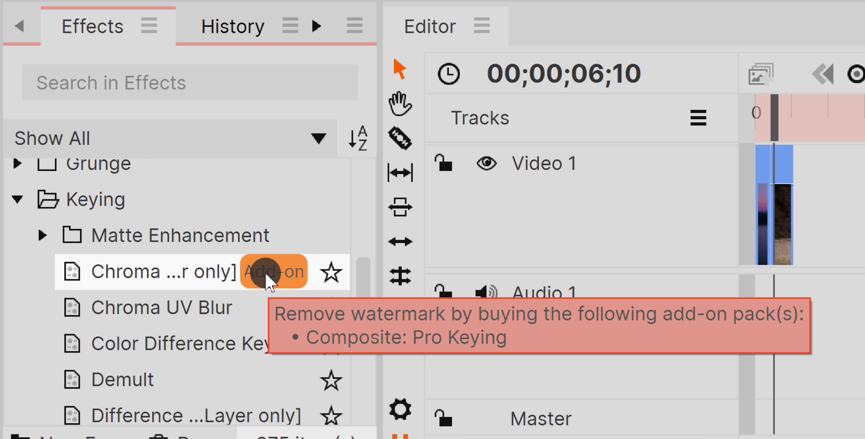
scroll(216, 309, down, 6)
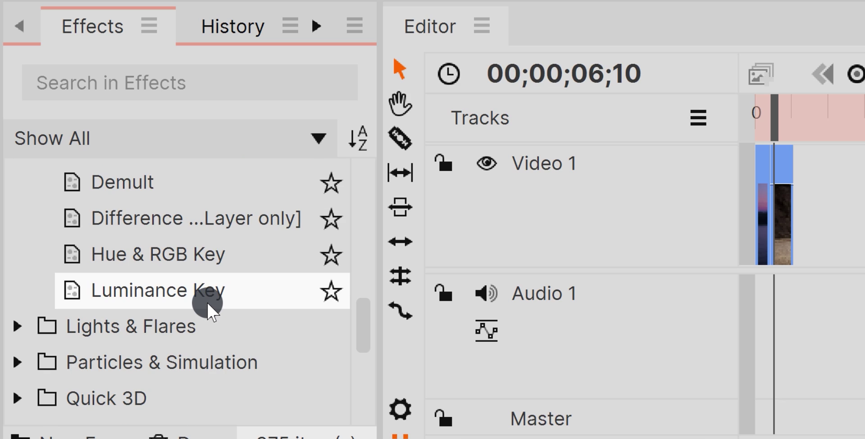
click(193, 8)
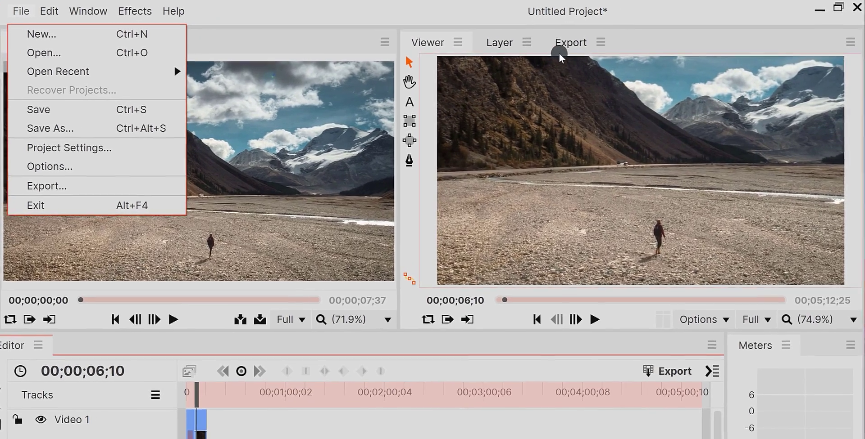
- Set YouTube 1080p HD as the default preset in the Export queue
click(558, 49)
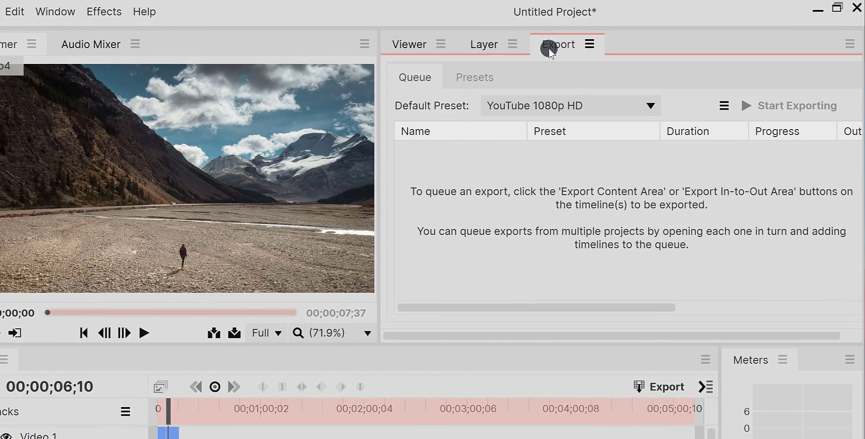
click(620, 98)
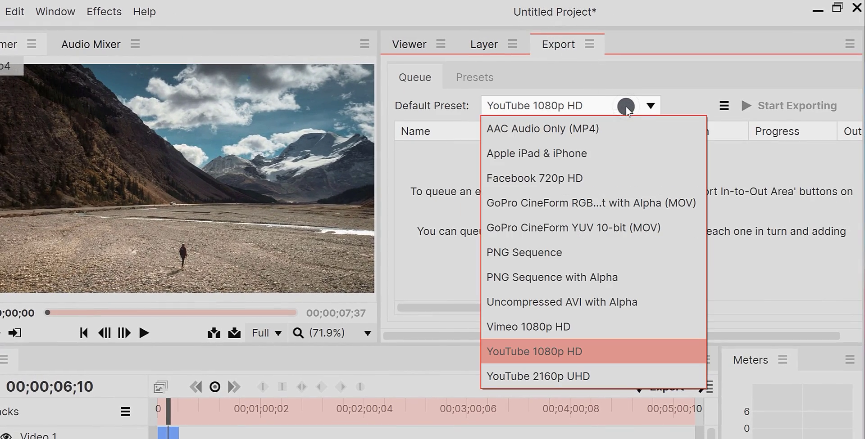
click(591, 351)
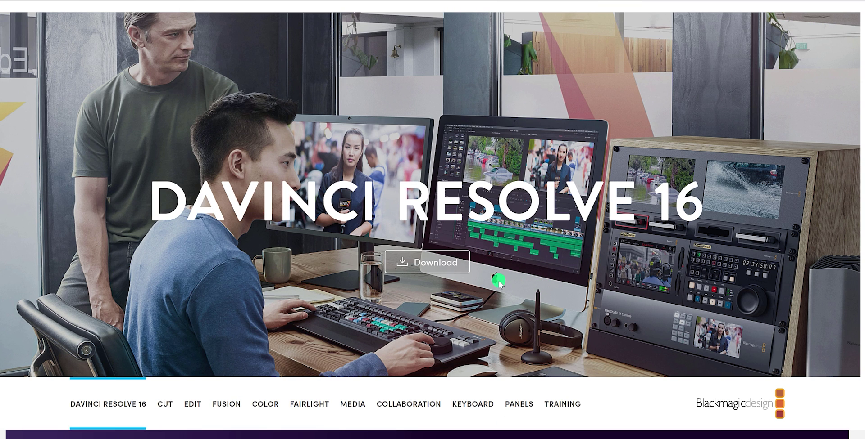
- Open the DaVinci Resolve 16 download options on the Blackmagic Design site
click(448, 267)
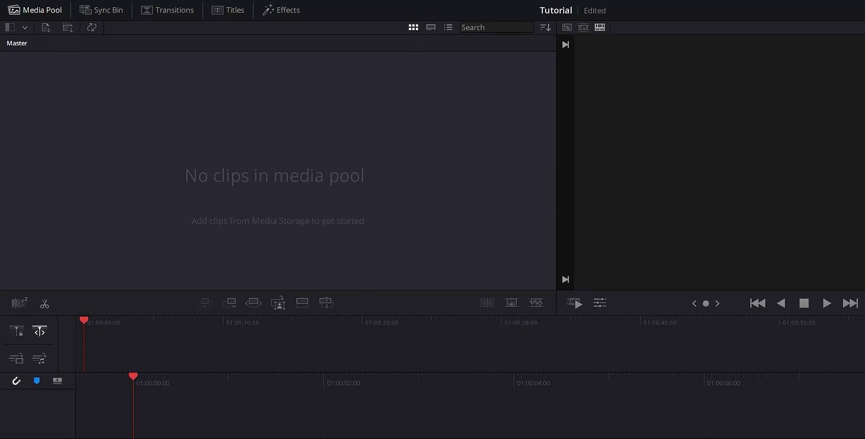
- Import clips 01–07.mp4 into the Media Pool and start creating a new timeline
drag(0, 107, 157, 106)
drag(237, 171, 237, 169)
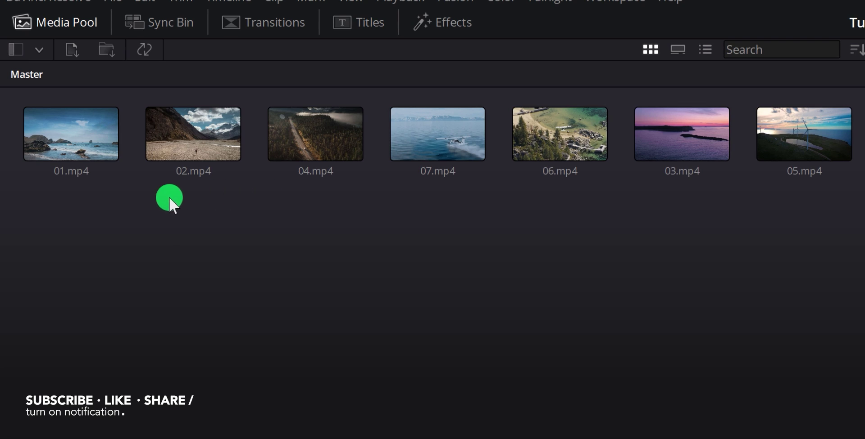
click(36, 164)
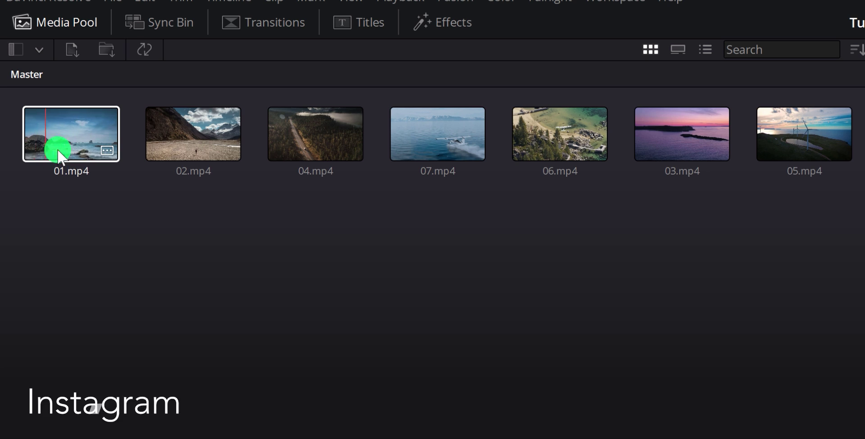
click(149, 156)
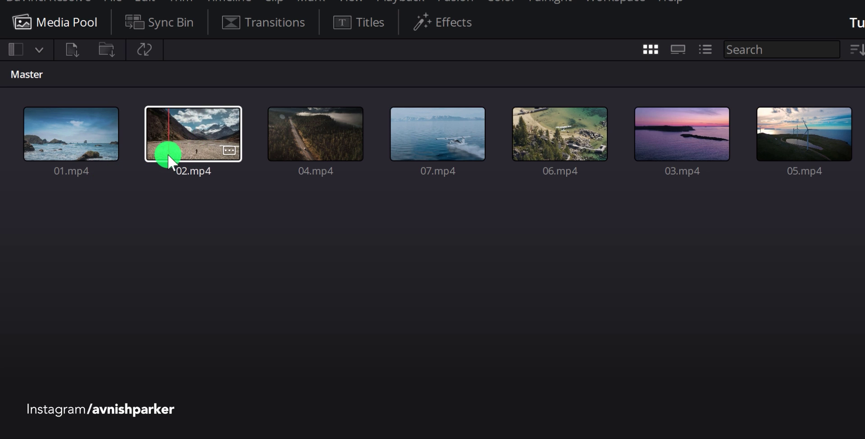
click(77, 158)
right_click(102, 207)
click(260, 218)
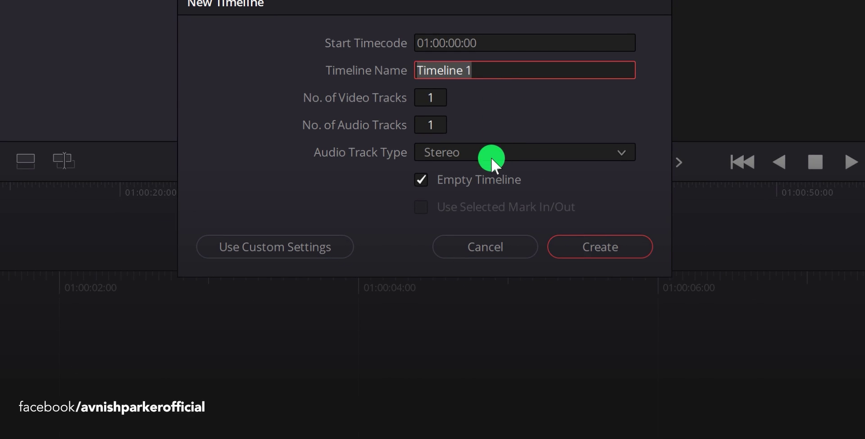
- Keep the custom timeline format at 1920 x 1080 HD and review the frame-rate list
click(324, 244)
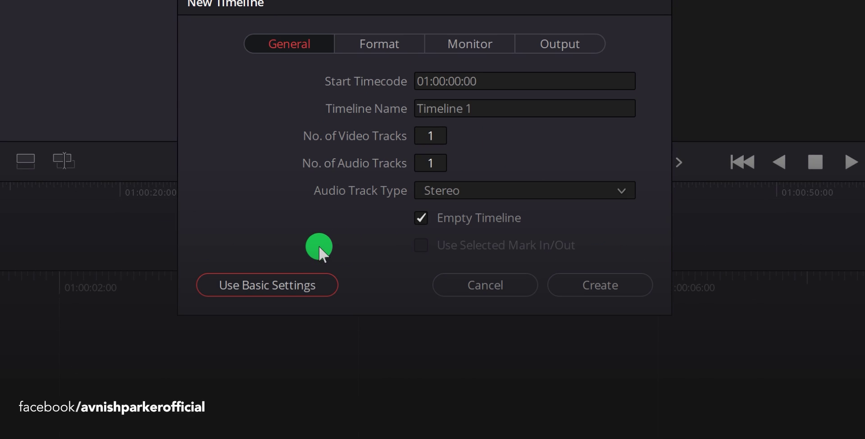
click(370, 50)
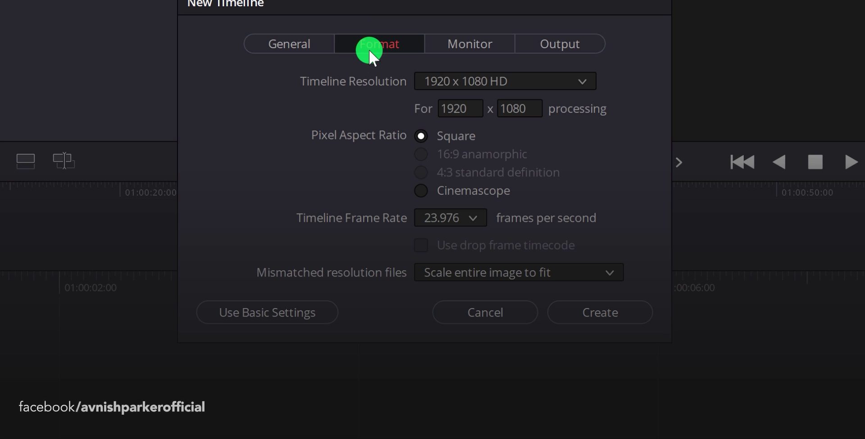
click(538, 82)
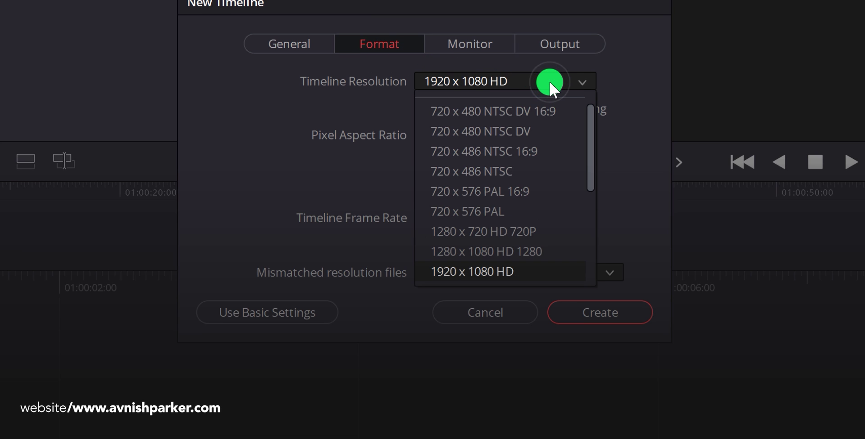
drag(589, 135, 591, 231)
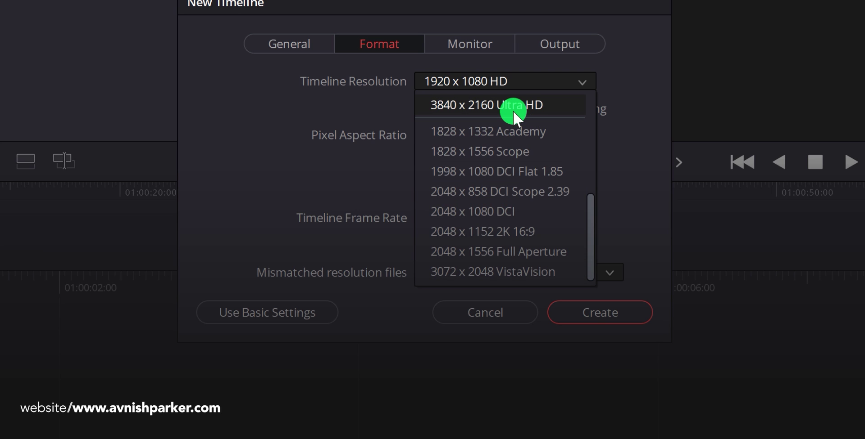
click(363, 84)
click(469, 211)
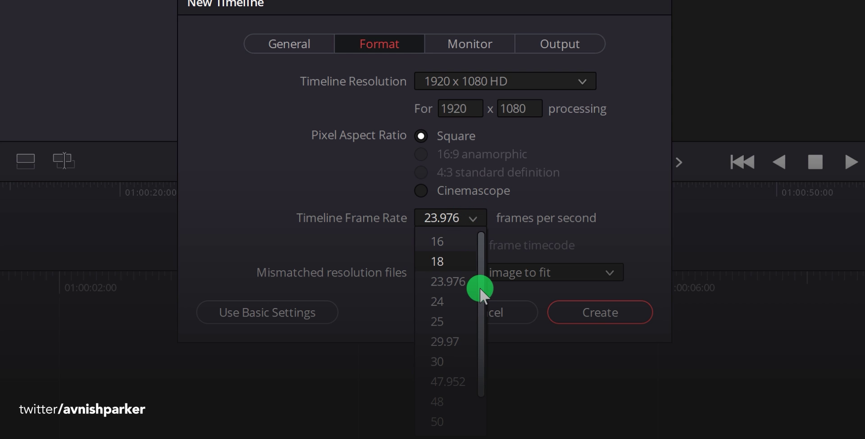
drag(480, 288, 480, 357)
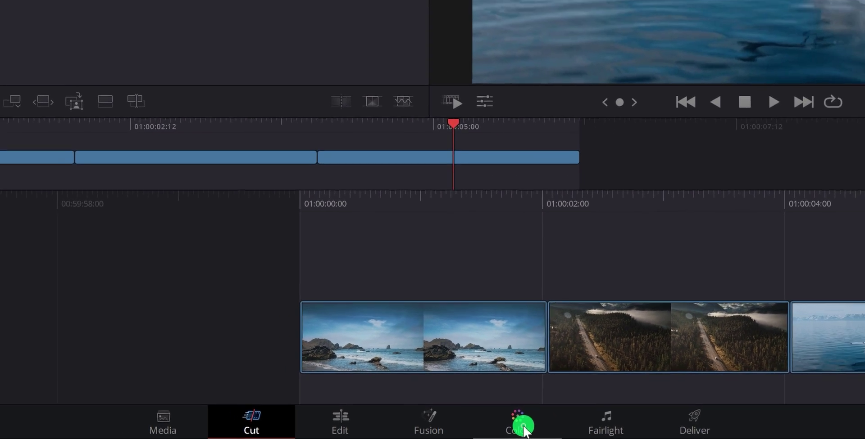
- Grade the seaplane clip: lower and blue-shift the Offset, raise and redden the Gain
click(539, 421)
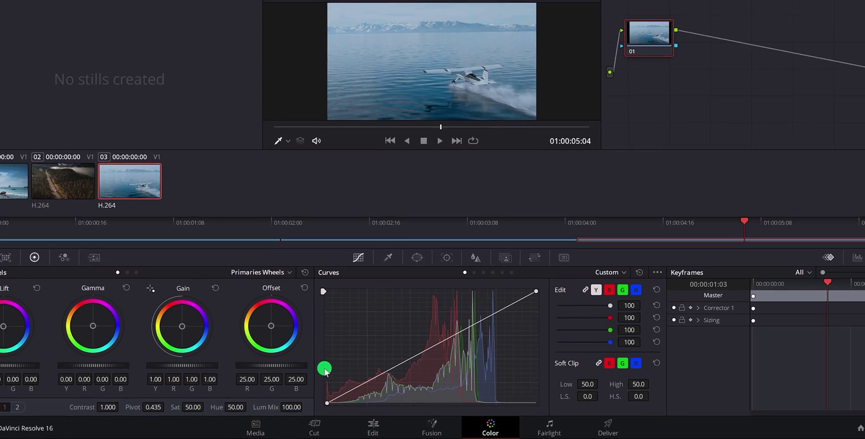
drag(245, 352, 102, 363)
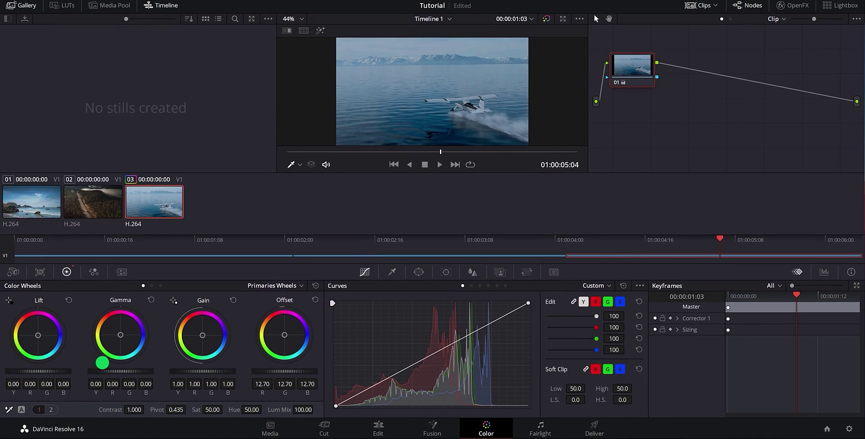
drag(217, 368, 247, 372)
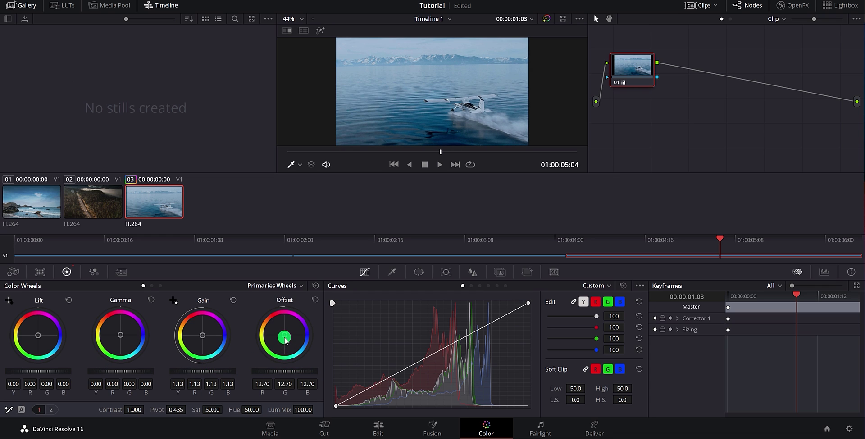
drag(284, 341, 299, 366)
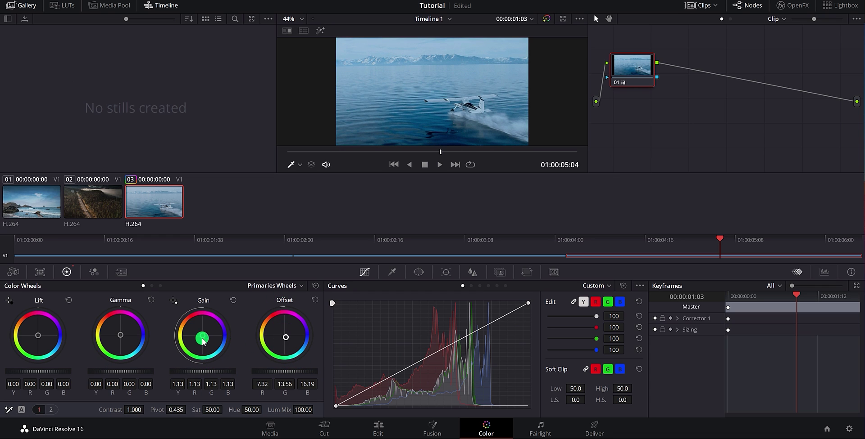
drag(199, 337, 170, 306)
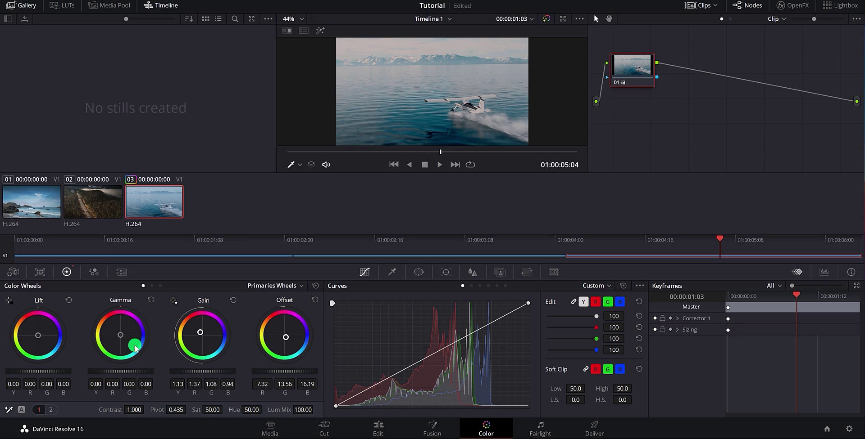
click(664, 376)
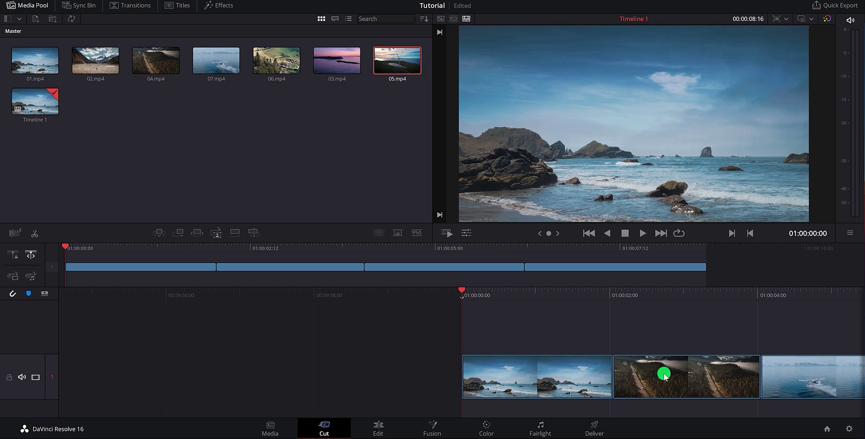
- Apply the YouTube 1080p render preset, keeping 1920 x 1080 HD resolution
click(597, 427)
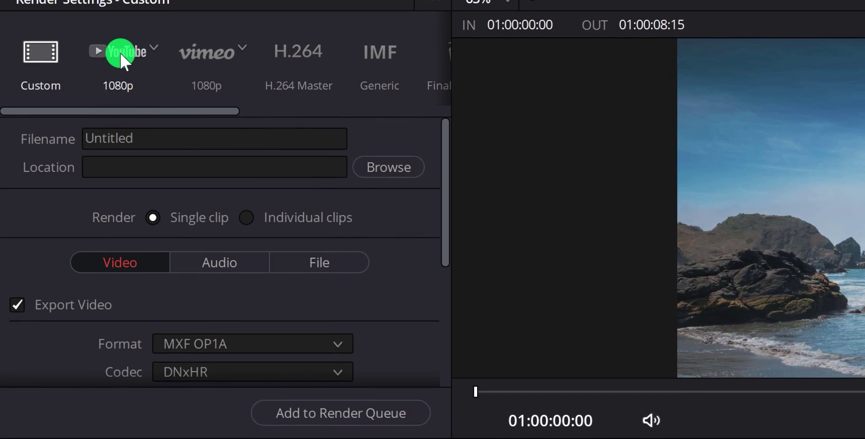
click(126, 54)
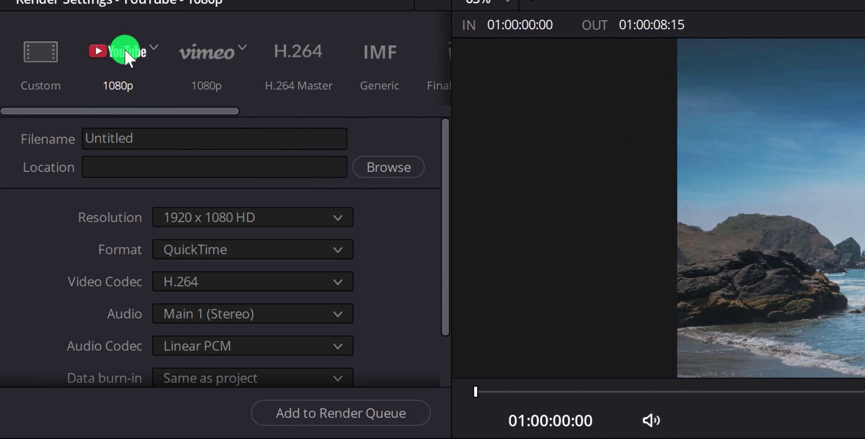
click(334, 217)
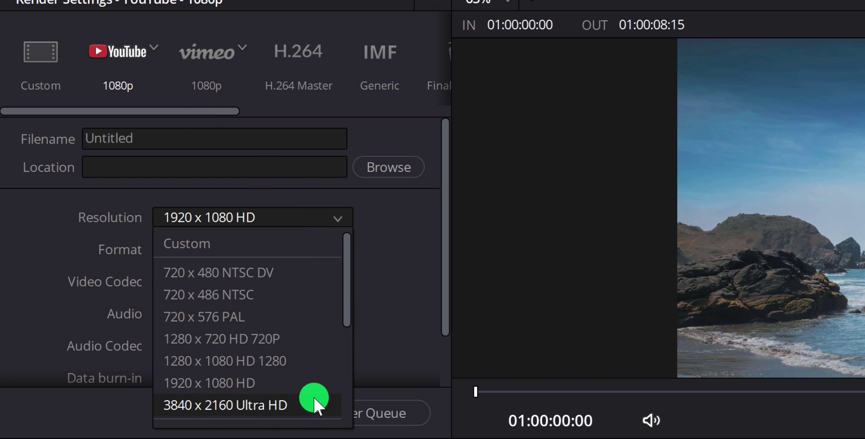
click(52, 223)
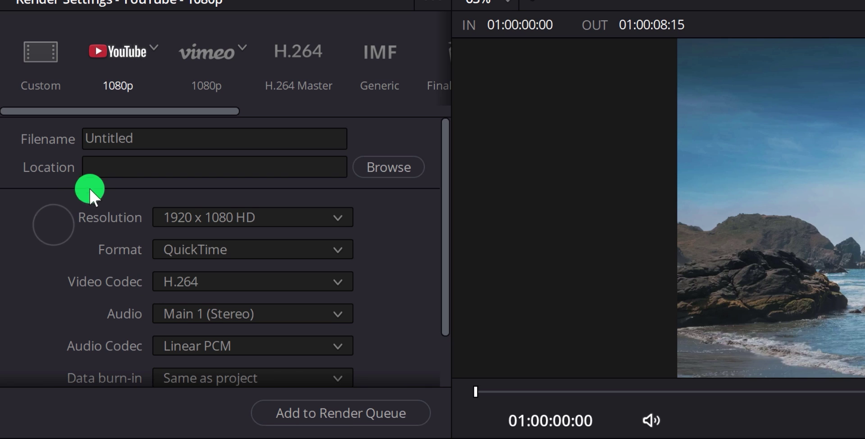
- Select the Untitled output file name and the output location field
drag(148, 138, 72, 145)
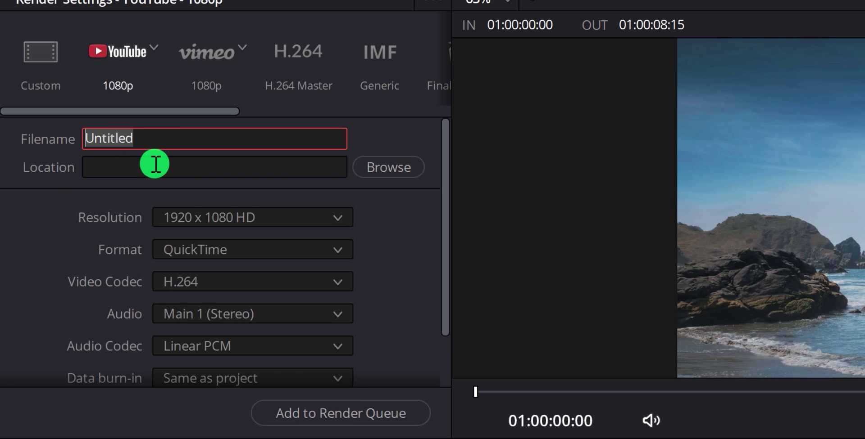
click(181, 166)
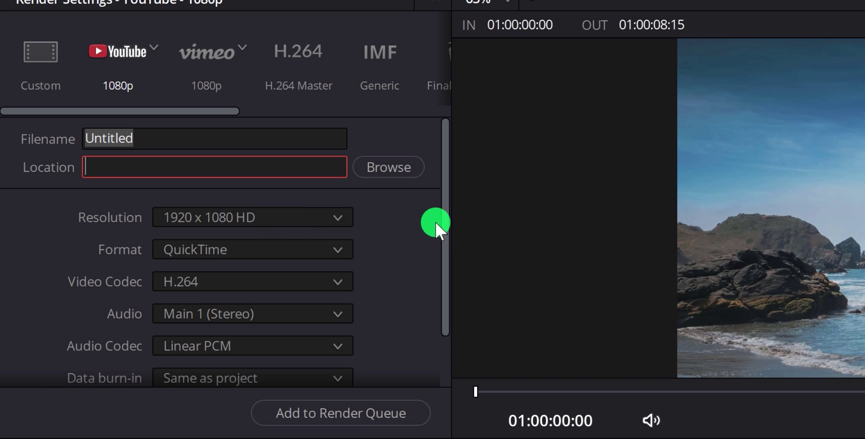
drag(441, 218, 426, 300)
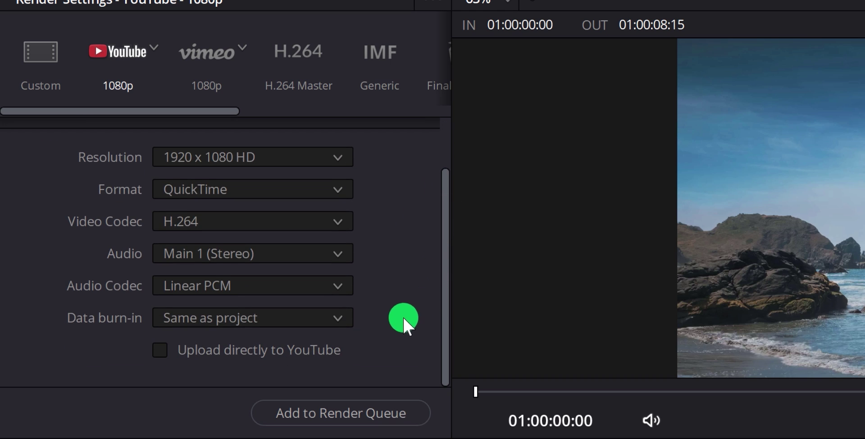